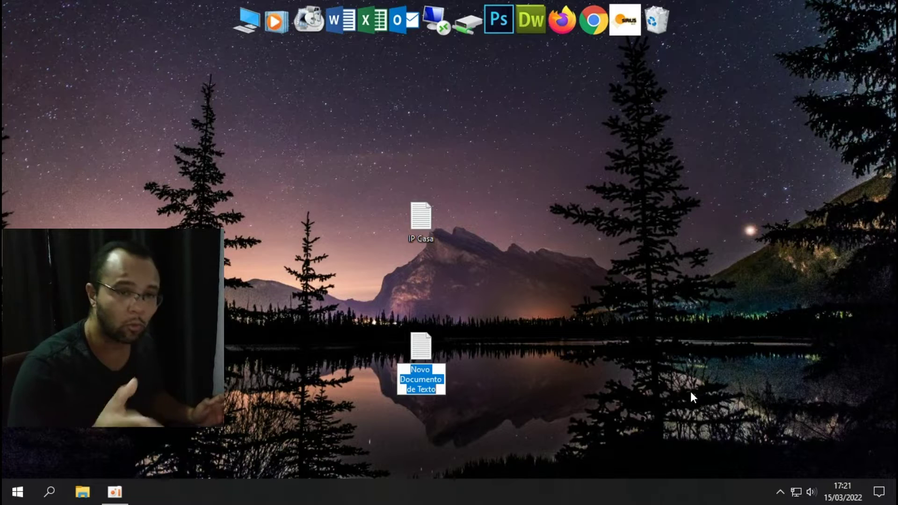
Step: Name the new text document on the desktop IP DHCP
key(BackSpace)
text(IP DHCP)
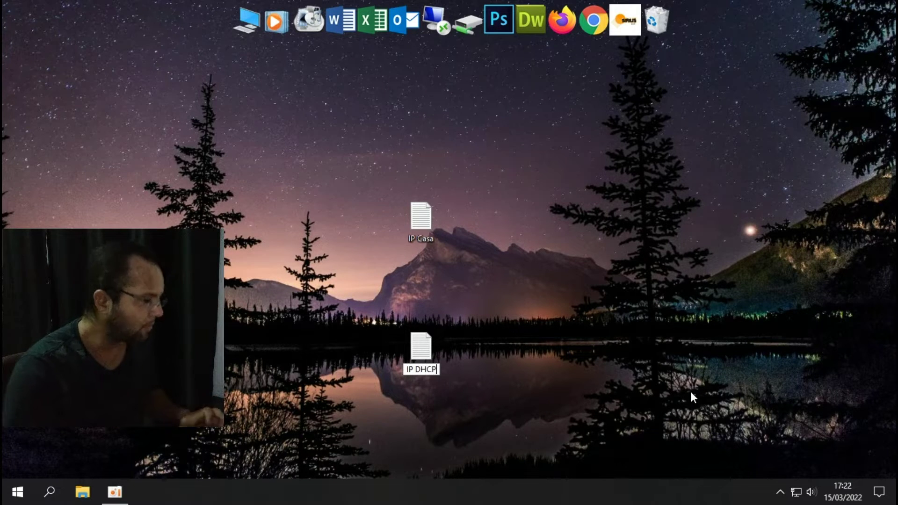
key(Return)
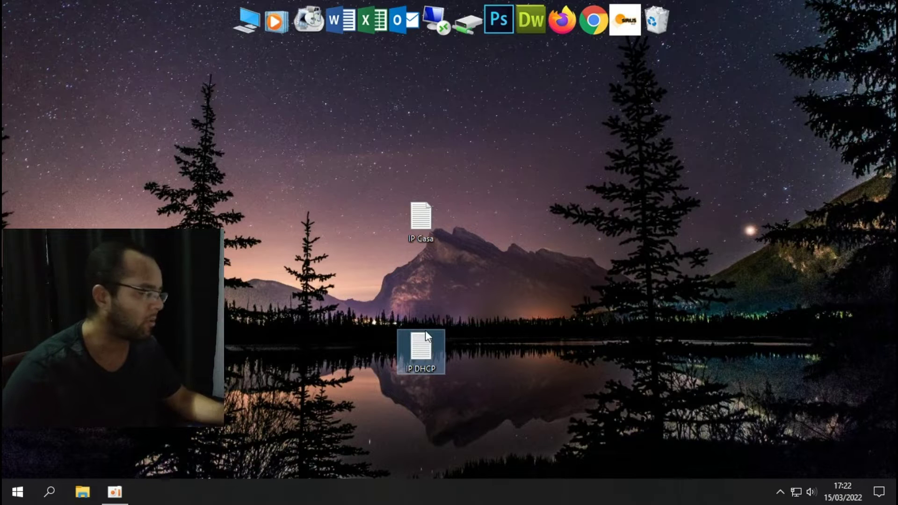
Step: Rename the IP DHCP text document to IP Automatico
click(427, 349)
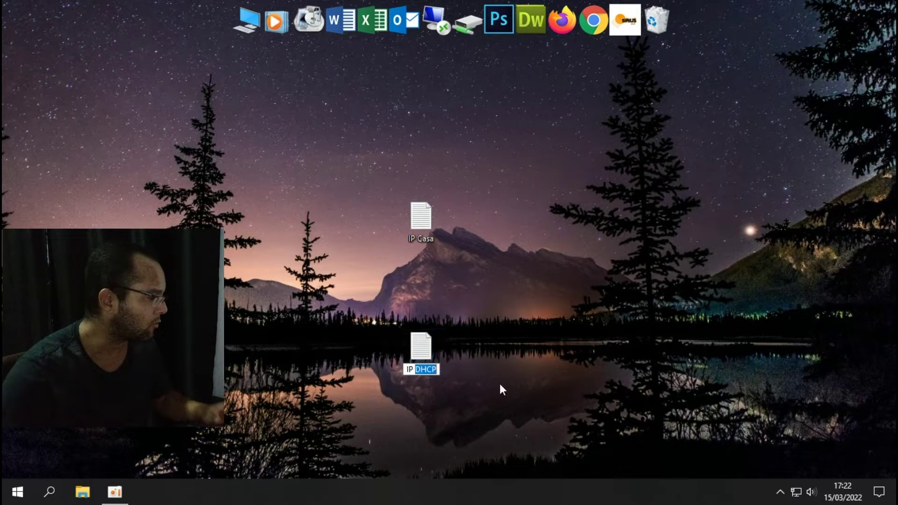
text(IP Automaticop)
key(Return)
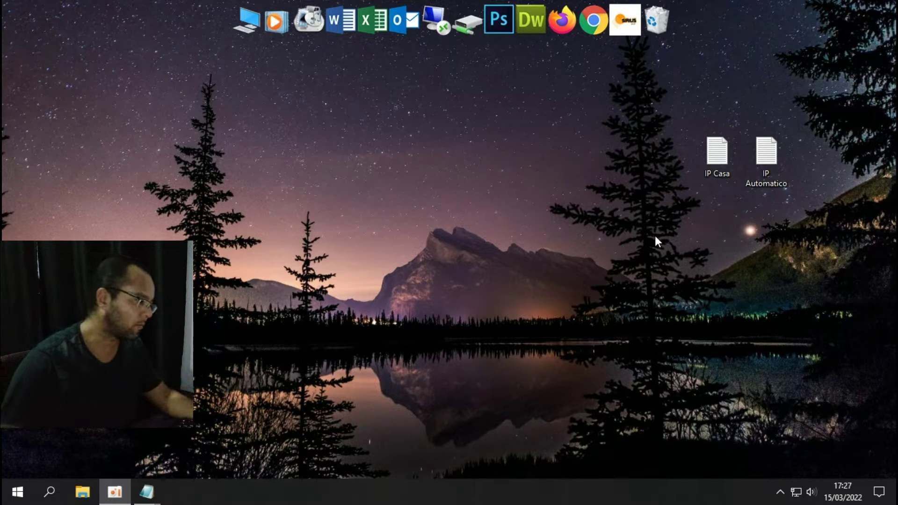
Step: In the IP Casa file, write netsh interface ipv4 set address "" static and, on another line, netsh interface ipv4 set dnsservers "" static primary
click(712, 164)
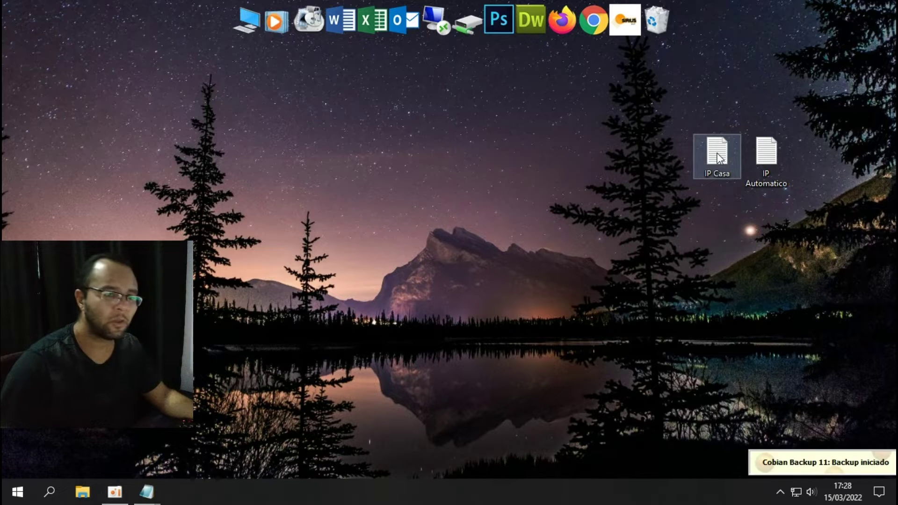
right_click(710, 168)
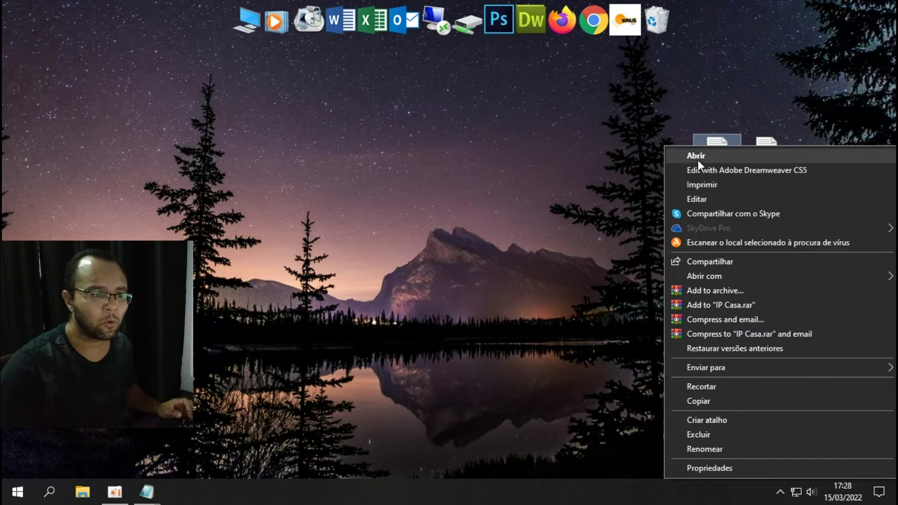
click(698, 159)
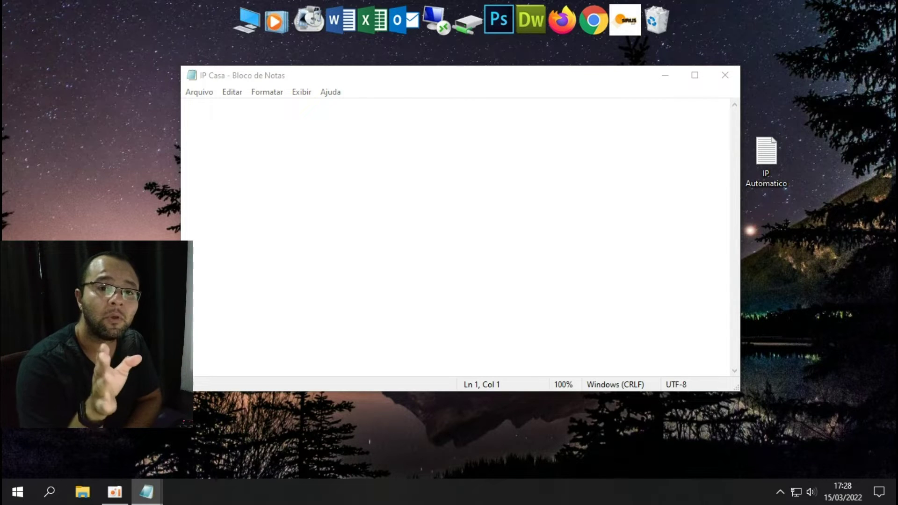
click(311, 114)
text(netsh interface ipv4 set address "" static  netsh interface ipv4 set dnsservers "" static primary)
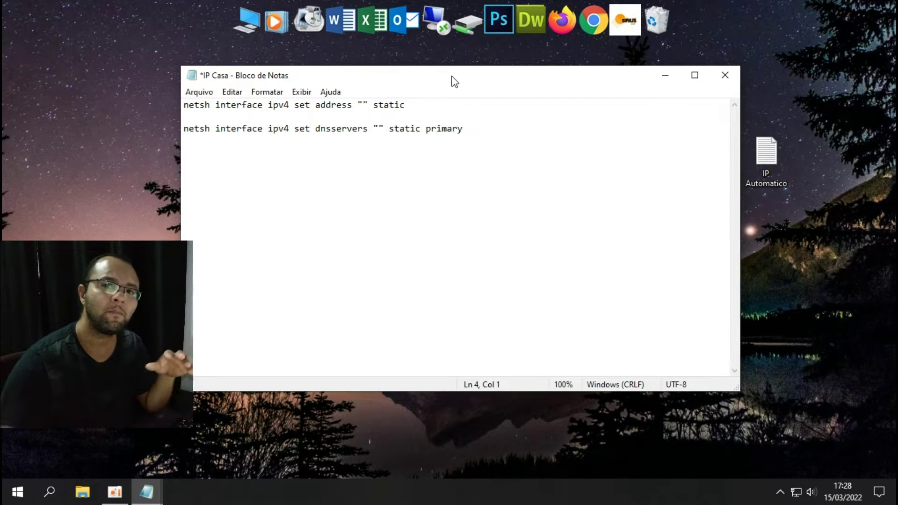
drag(453, 80, 505, 86)
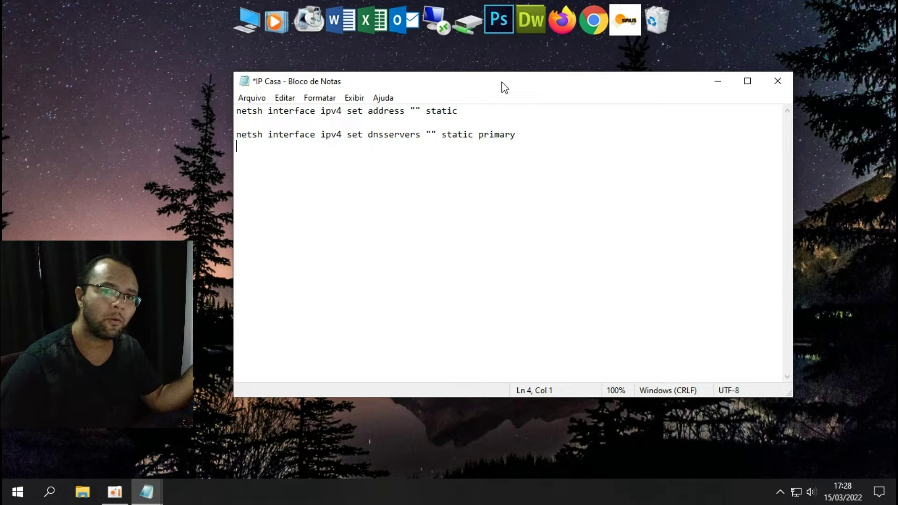
drag(505, 88, 403, 75)
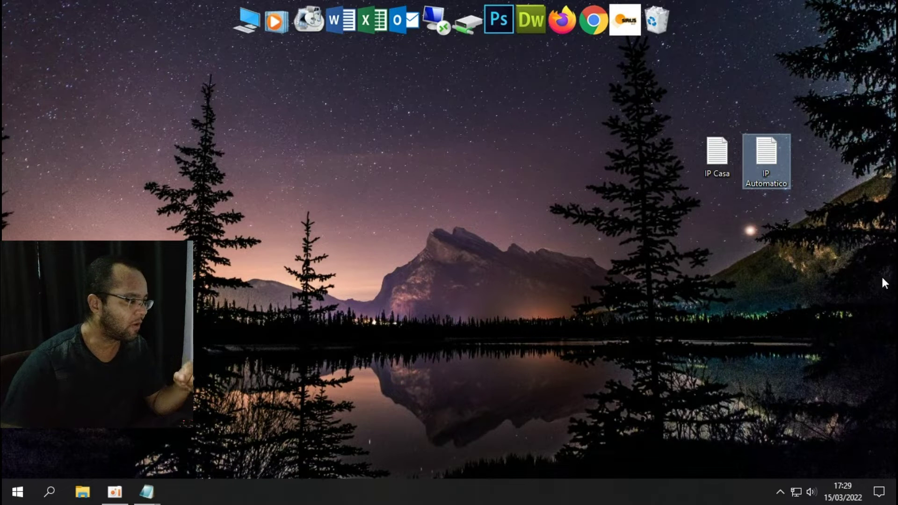
Step: Write netsh interface ipv4 set address "" source=dhcp and netsh interface ipv4 set dnsservers "" source=dhcp in the IP Automatico file, and save it on closing
click(791, 288)
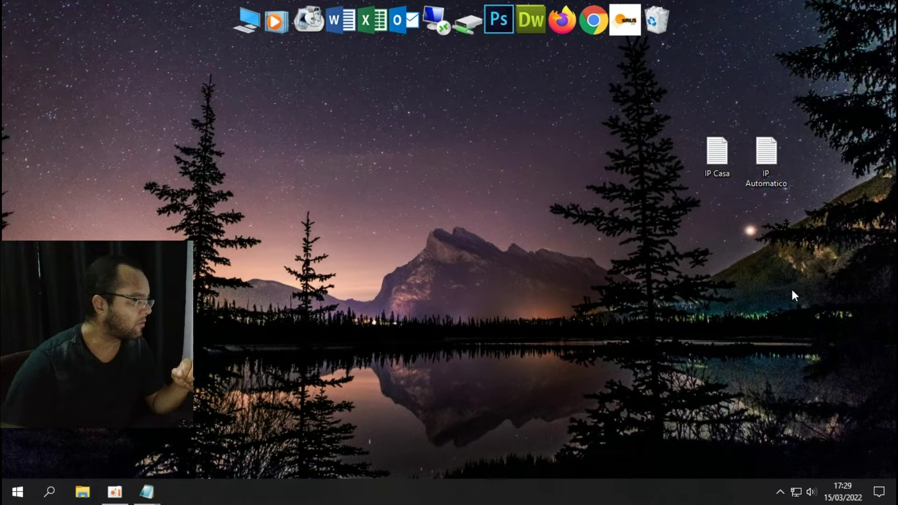
double_click(773, 156)
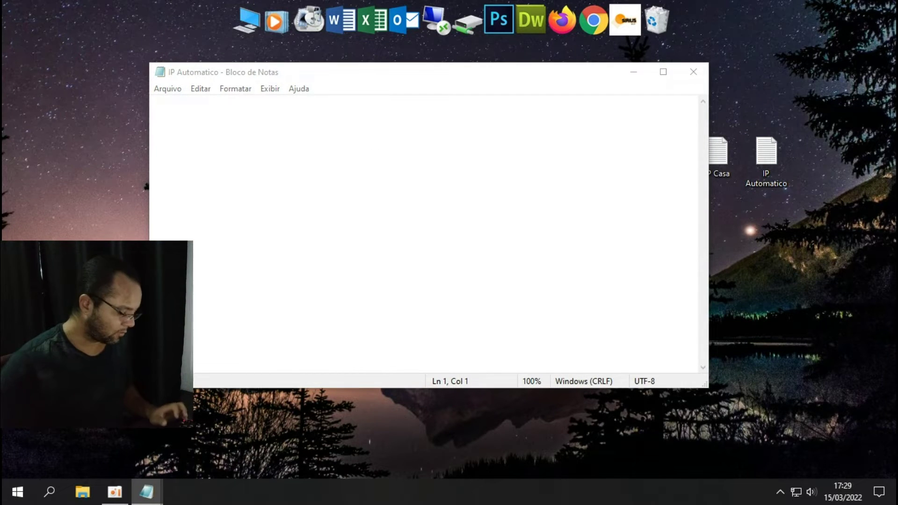
click(213, 113)
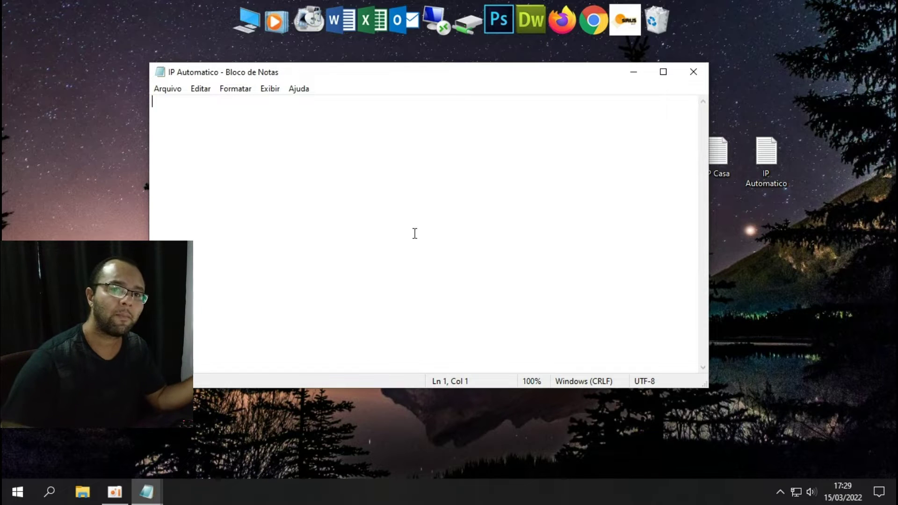
text(netsh interface ipv4 set address "" source=dhcp  netsh interface ipv4 set dnsservers "" source=dhcp)
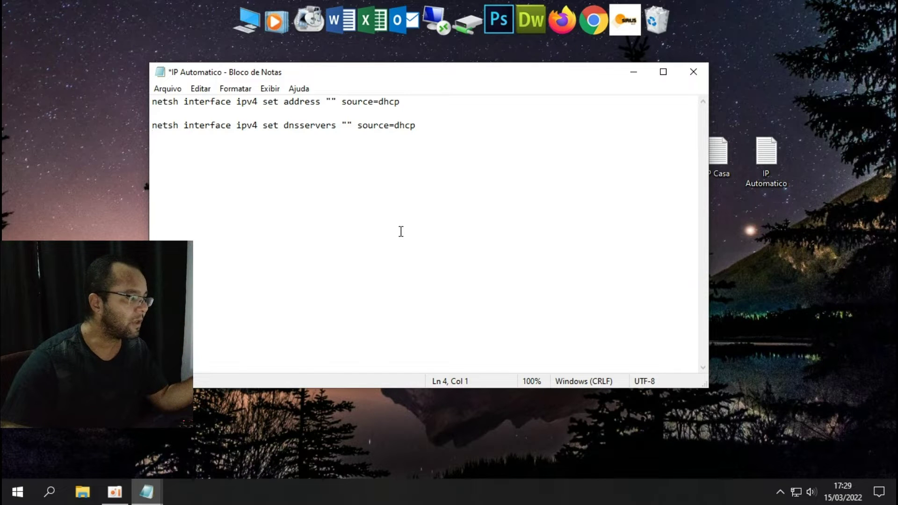
click(332, 102)
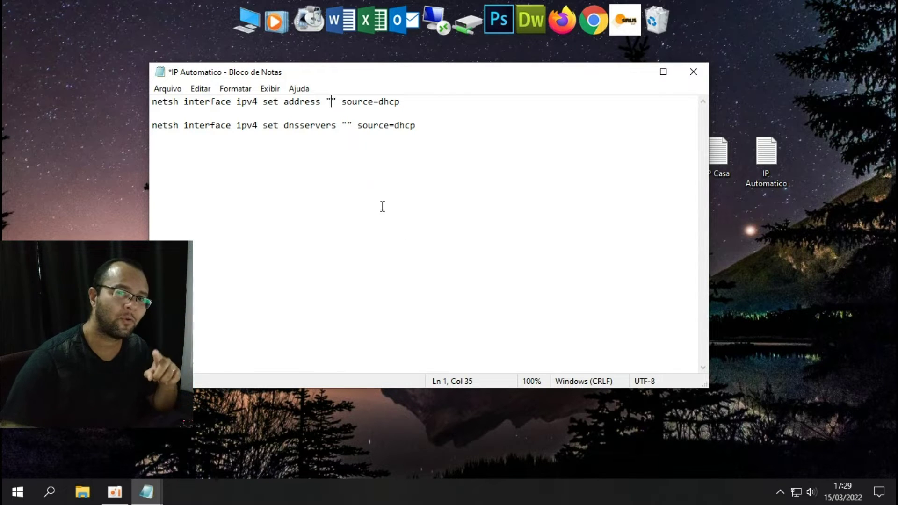
click(347, 127)
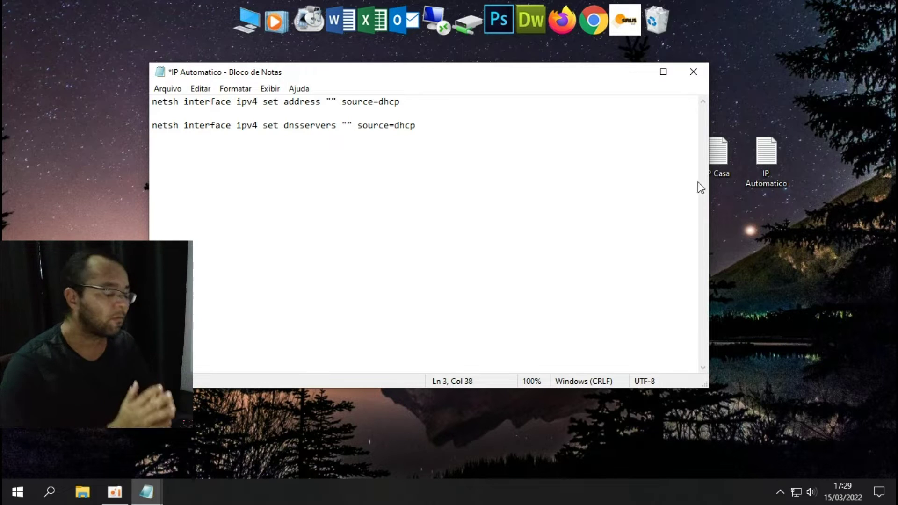
click(694, 71)
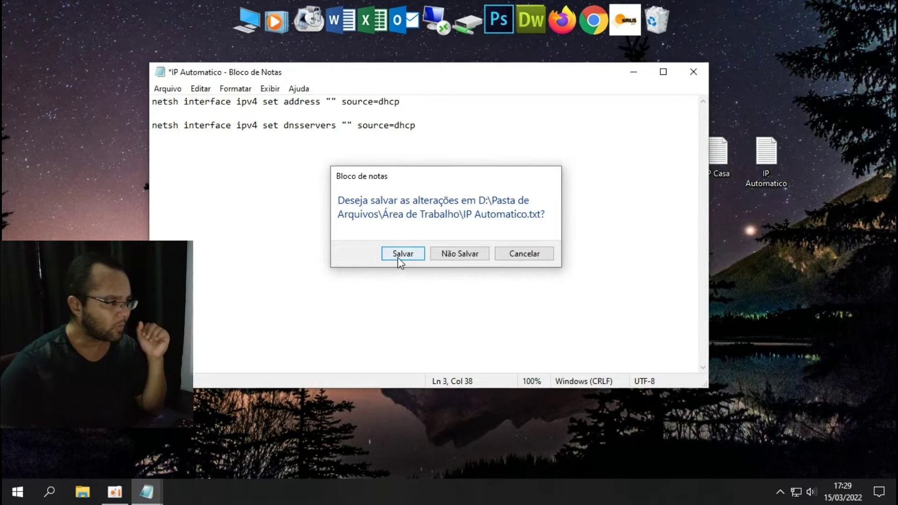
click(399, 255)
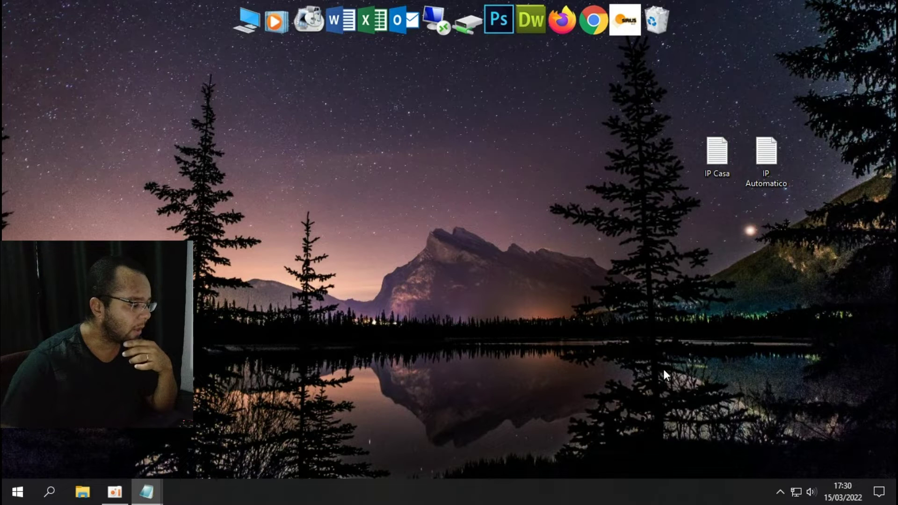
Step: Open the list of network connections through the network and internet settings, and close the settings window
right_click(799, 494)
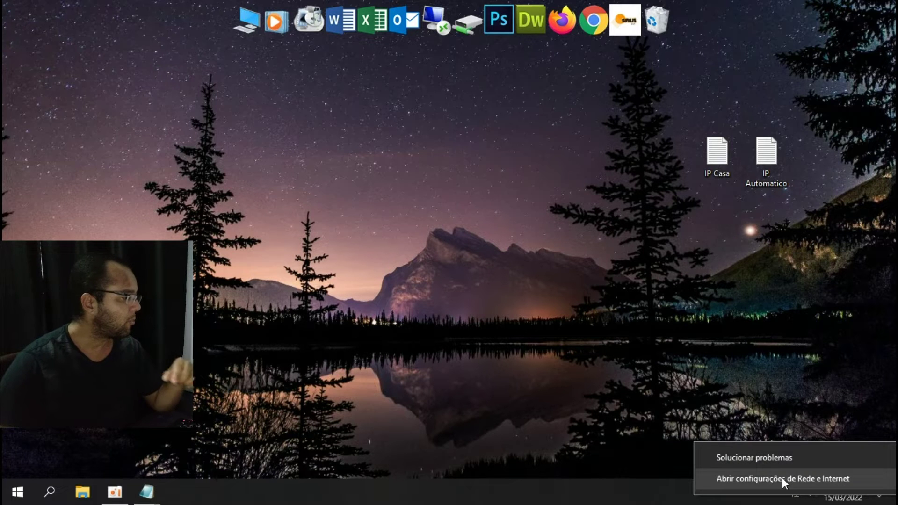
click(783, 478)
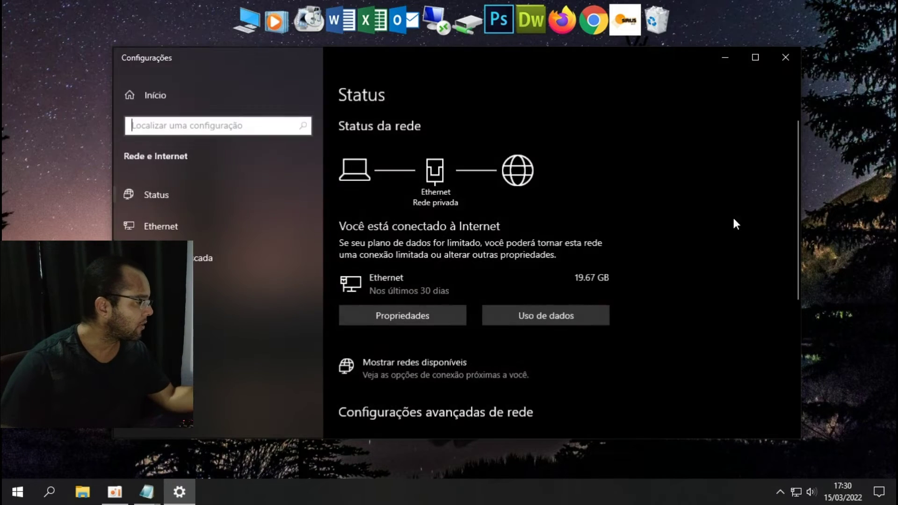
click(754, 57)
scroll(751, 342, down, 3)
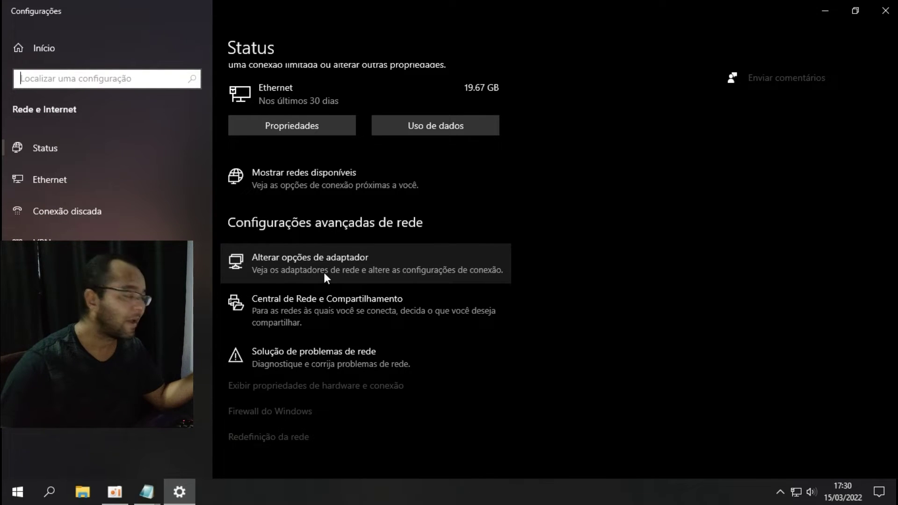
scroll(324, 272, up, 3)
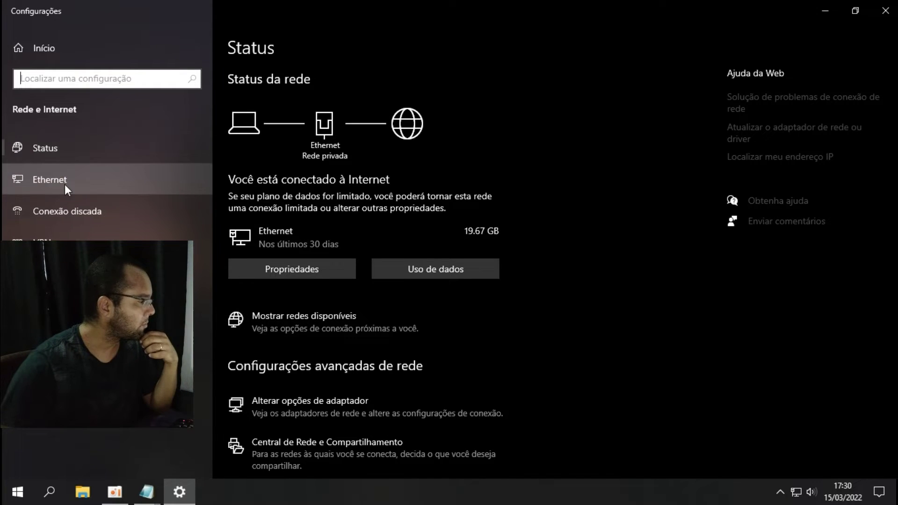
scroll(269, 352, down, 3)
click(280, 317)
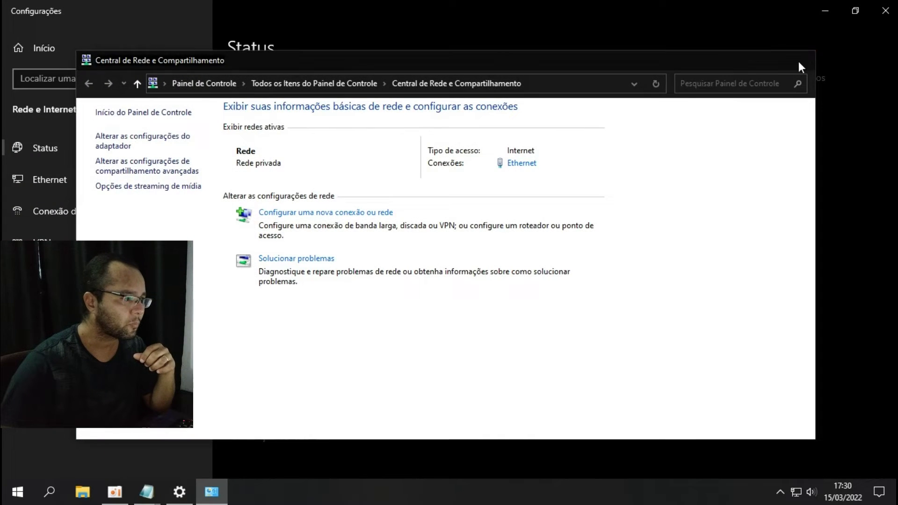
click(800, 60)
click(286, 271)
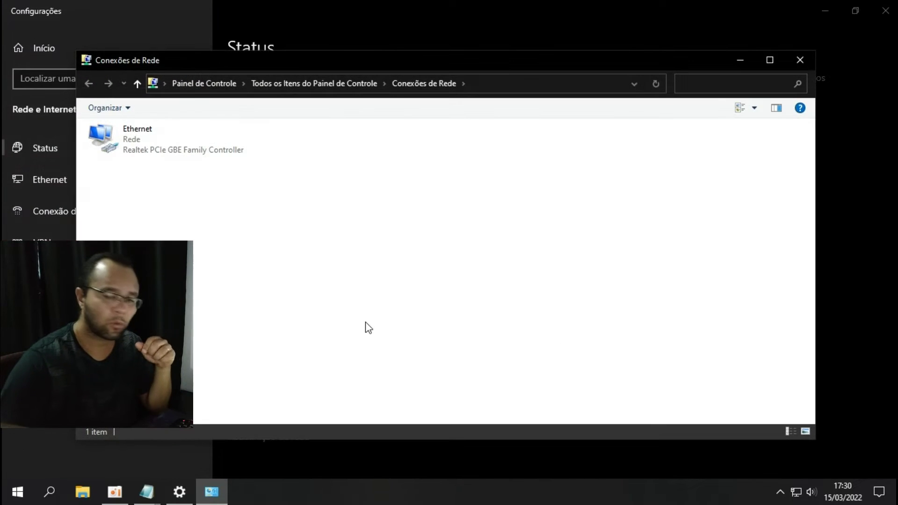
click(887, 16)
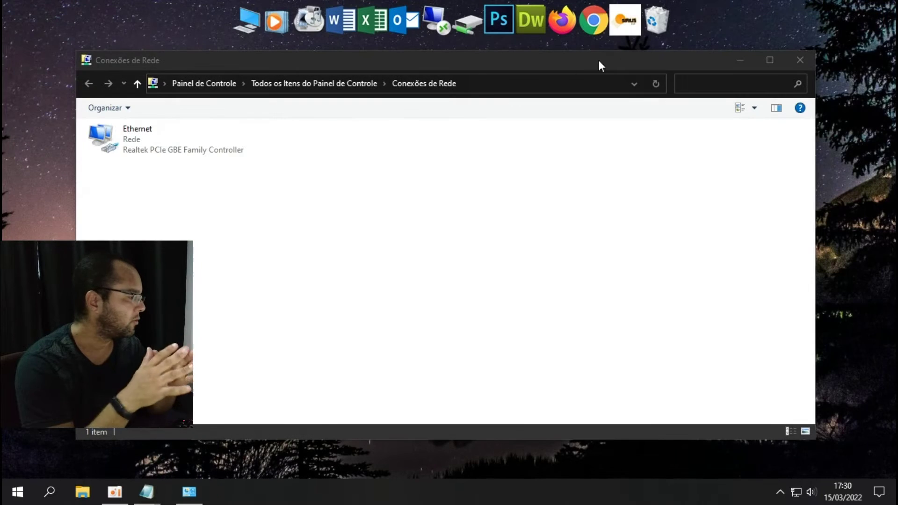
drag(540, 63, 548, 64)
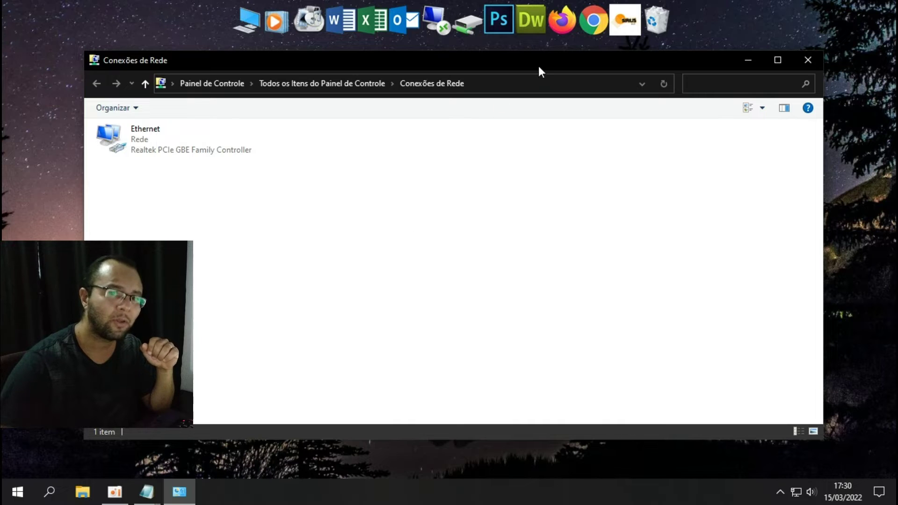
drag(539, 67, 514, 68)
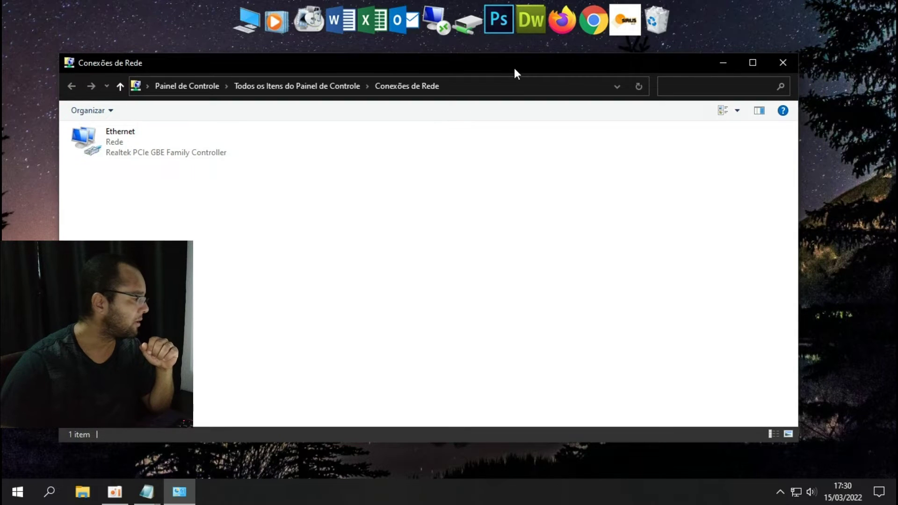
click(123, 140)
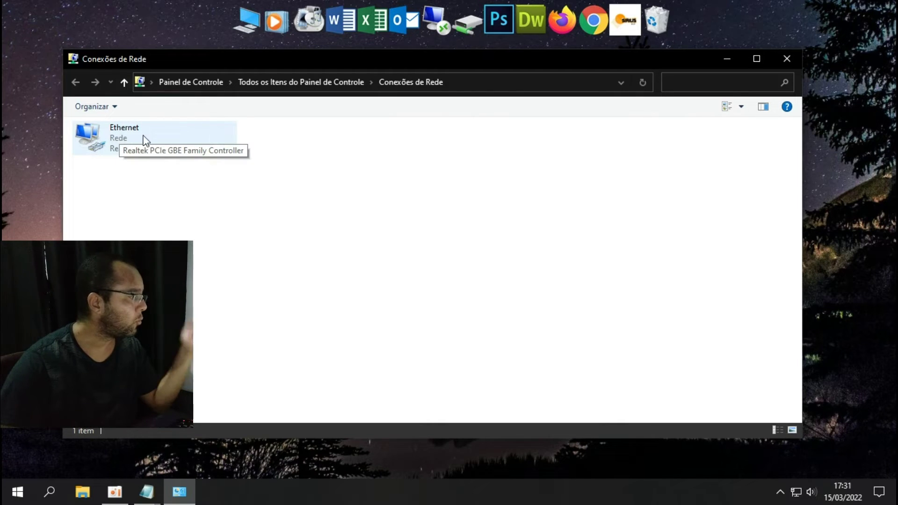
click(139, 218)
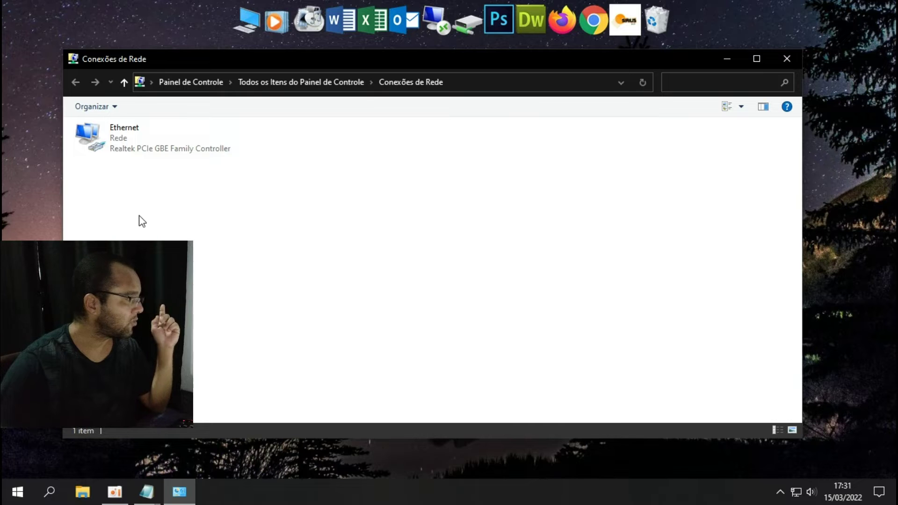
click(126, 145)
right_click(126, 145)
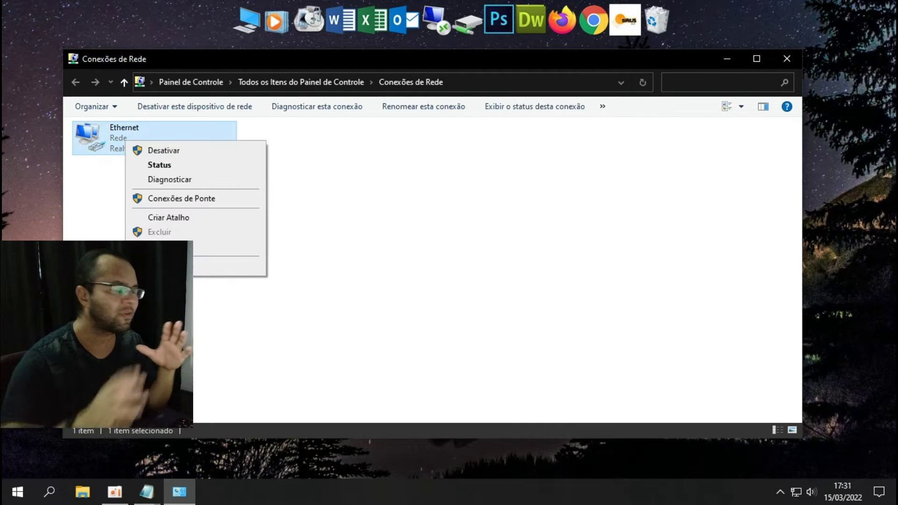
click(193, 245)
click(318, 307)
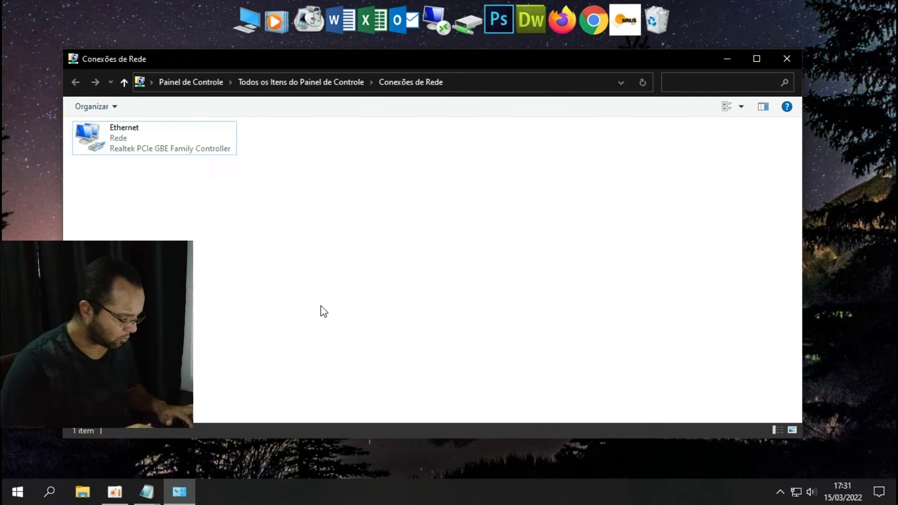
Step: Rename the Ethernet network connection to Wireless
right_click(117, 131)
click(140, 239)
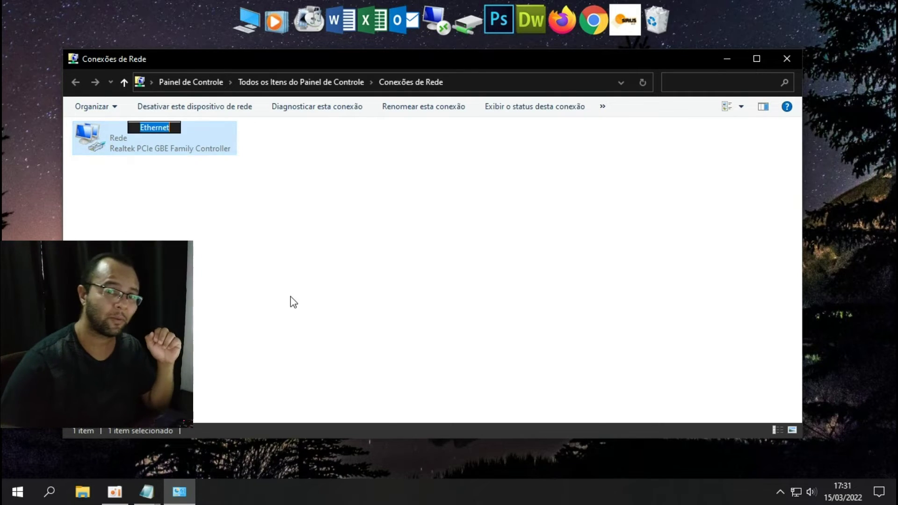
text(Wireless)
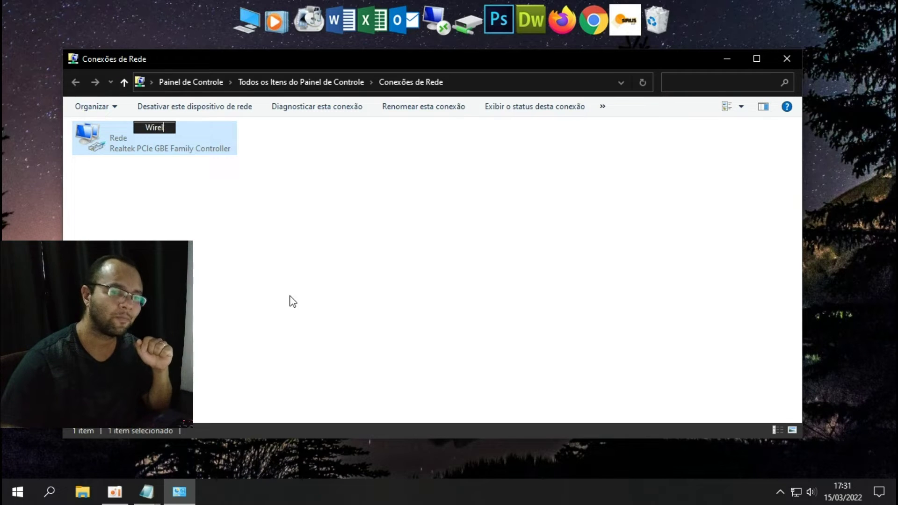
click(289, 295)
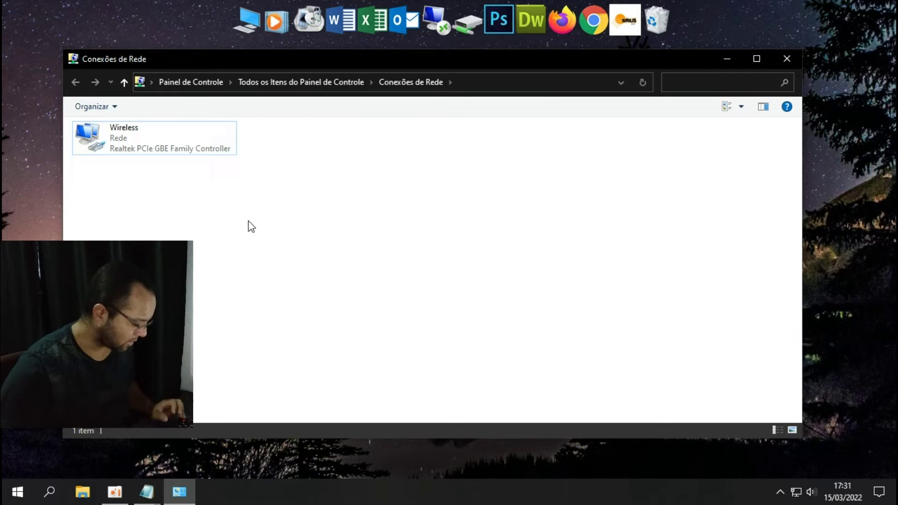
Step: Copy the name of the Wireless connection to the clipboard
click(128, 138)
key(F2)
key(ctrl+c)
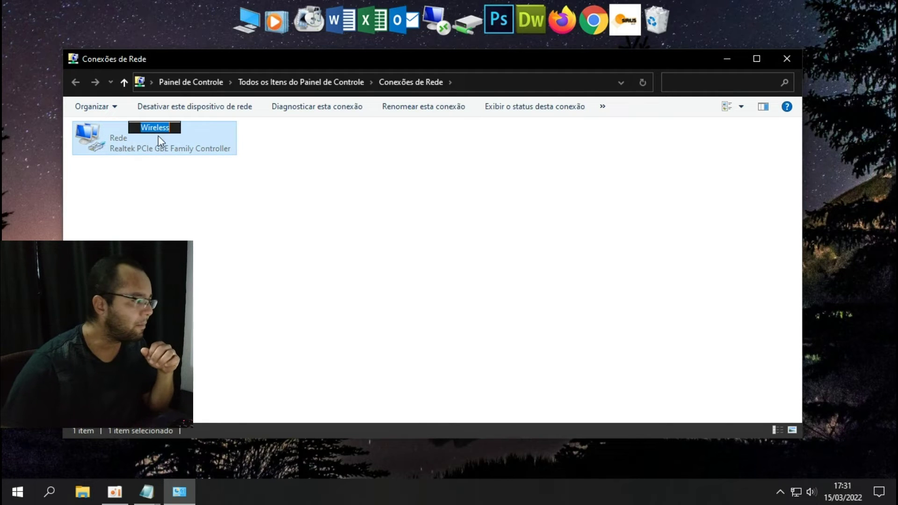
Step: Open the IP Casa file and insert the connection name Wireless between the quotes of the address and dnsservers commands
click(293, 258)
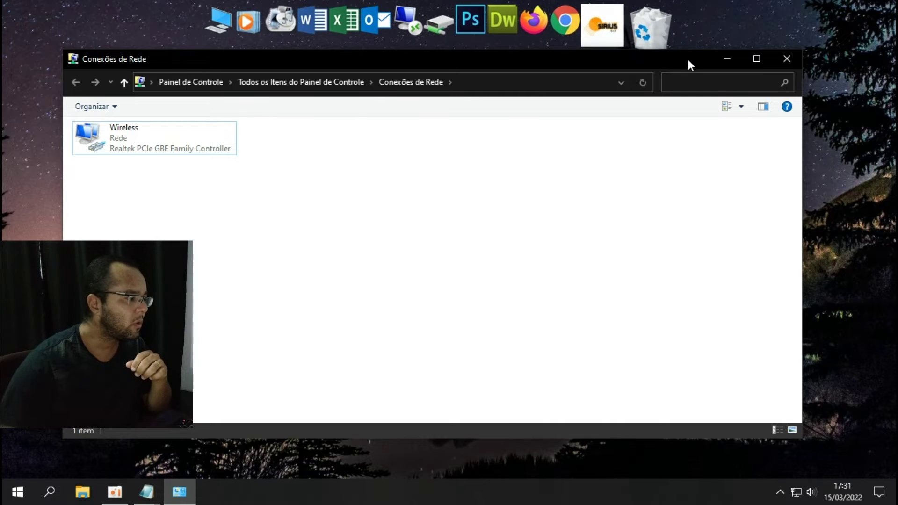
click(728, 60)
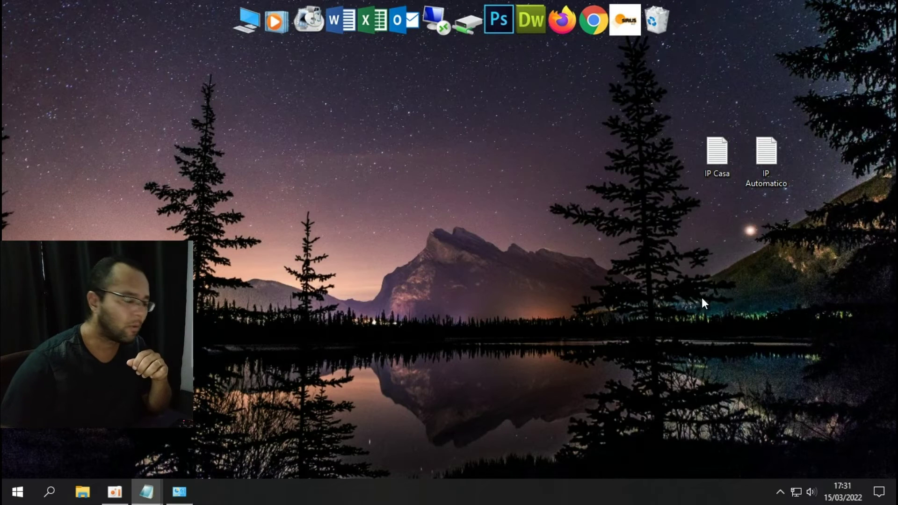
double_click(716, 158)
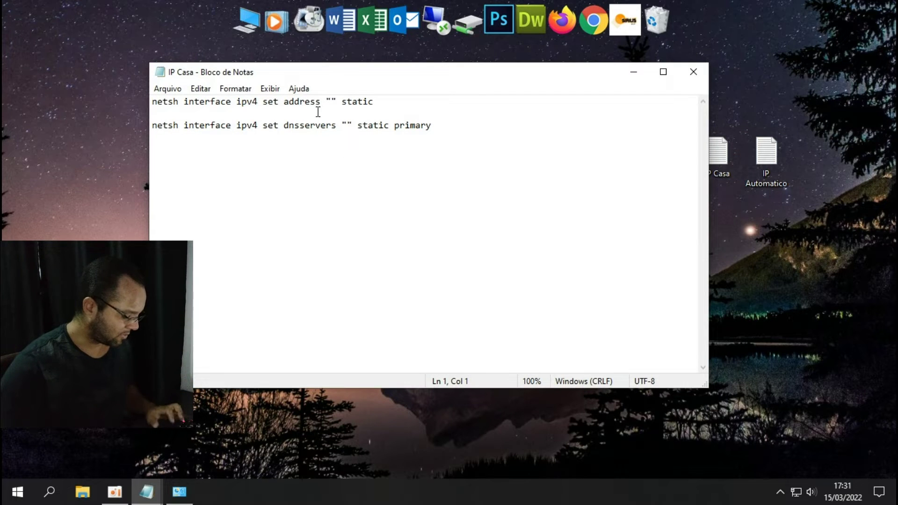
click(334, 102)
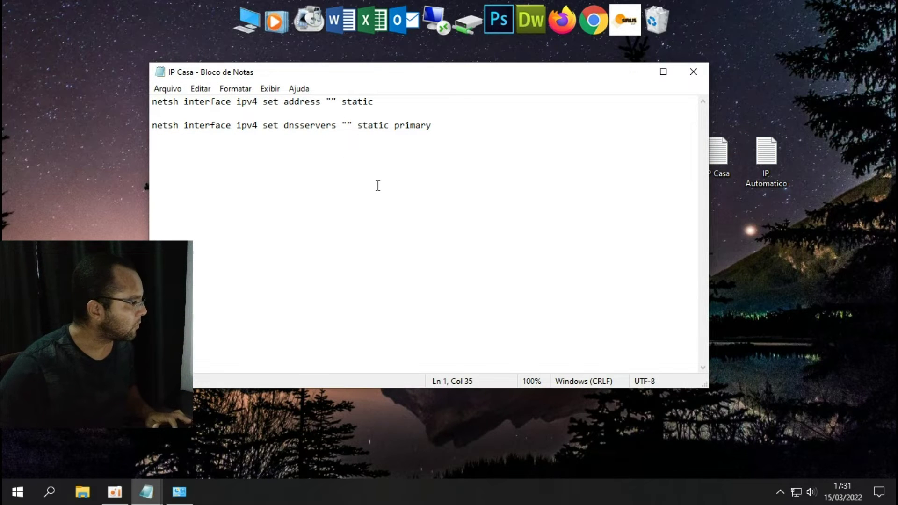
key(ctrl+v)
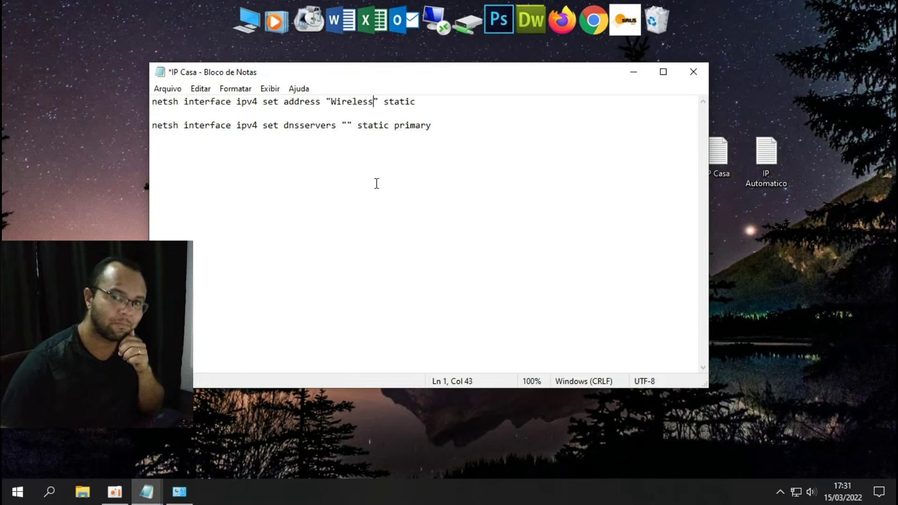
click(347, 127)
key(ctrl+v)
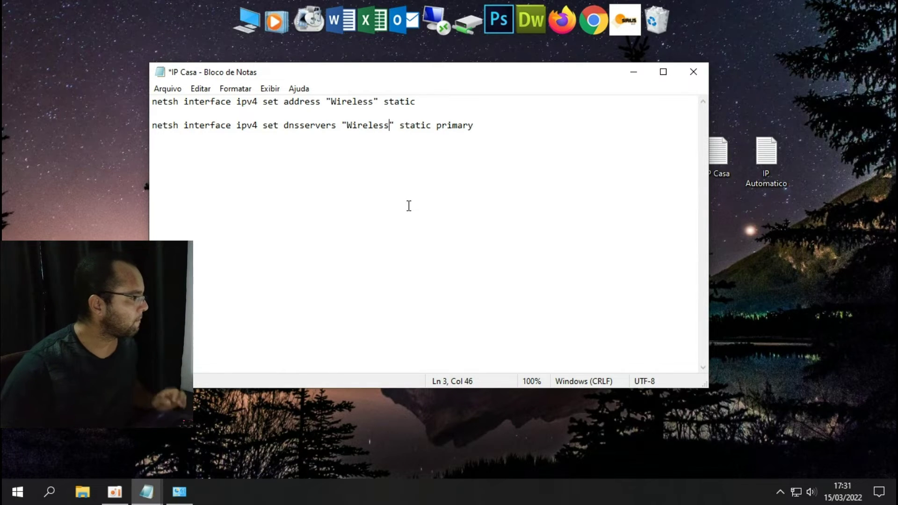
Step: Open the IP Automatico file and insert Wireless between the quotes of the set address command
double_click(774, 154)
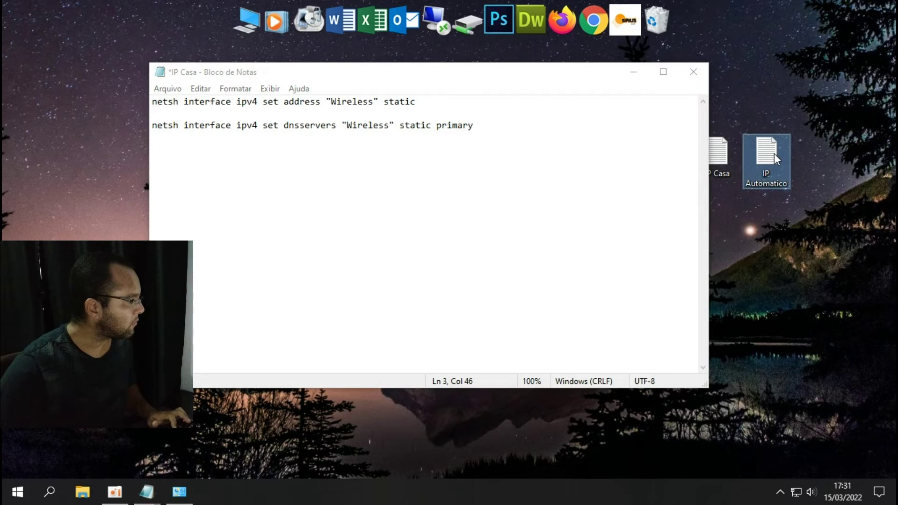
click(333, 101)
text(Wireless)
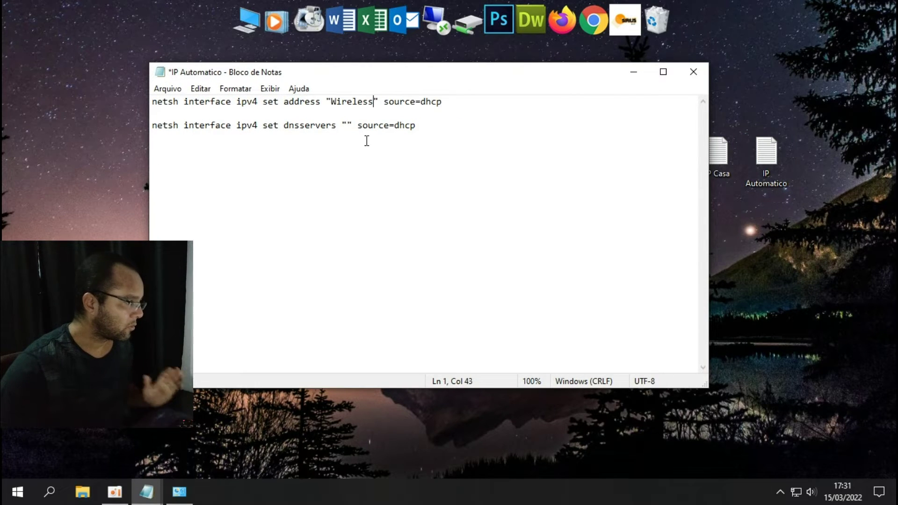
right_click(347, 123)
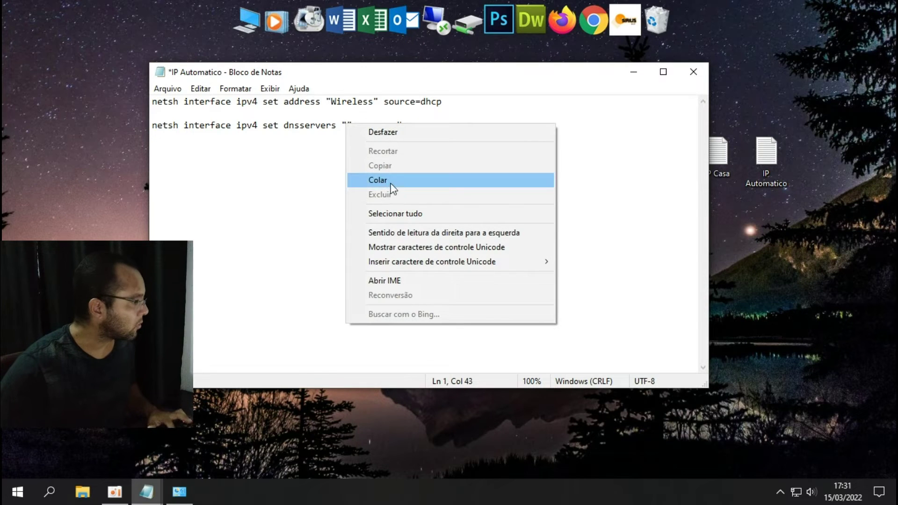
click(392, 186)
key(ctrl+z)
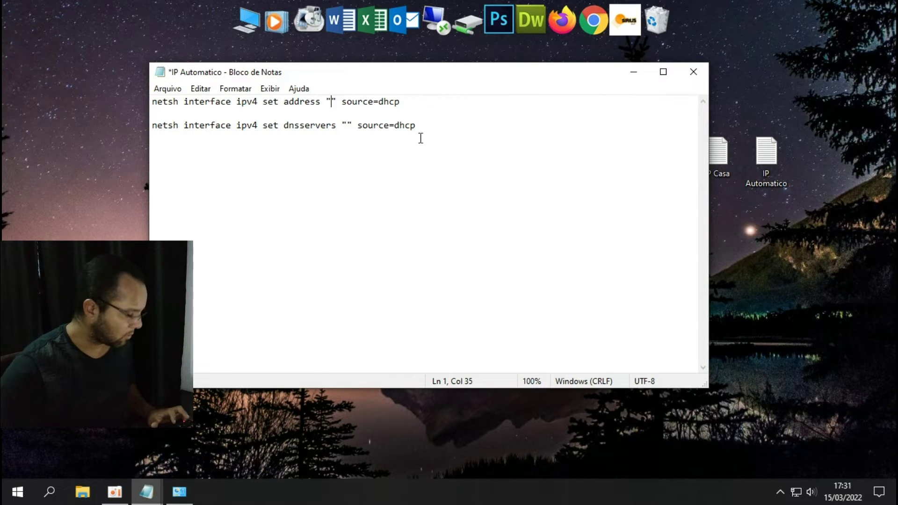
key(ctrl+v)
Step: Insert Wireless between the quotes of the set dnsservers command in the IP Automatico file
click(347, 125)
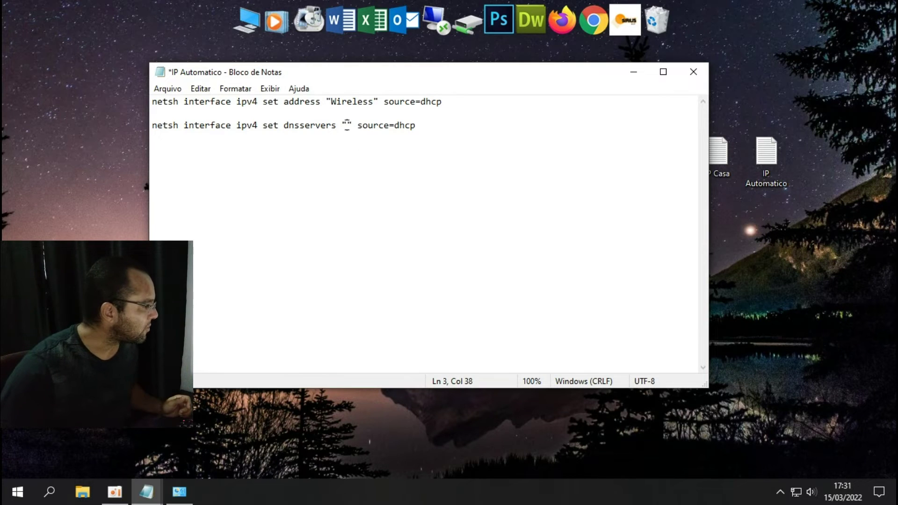
right_click(346, 125)
click(290, 173)
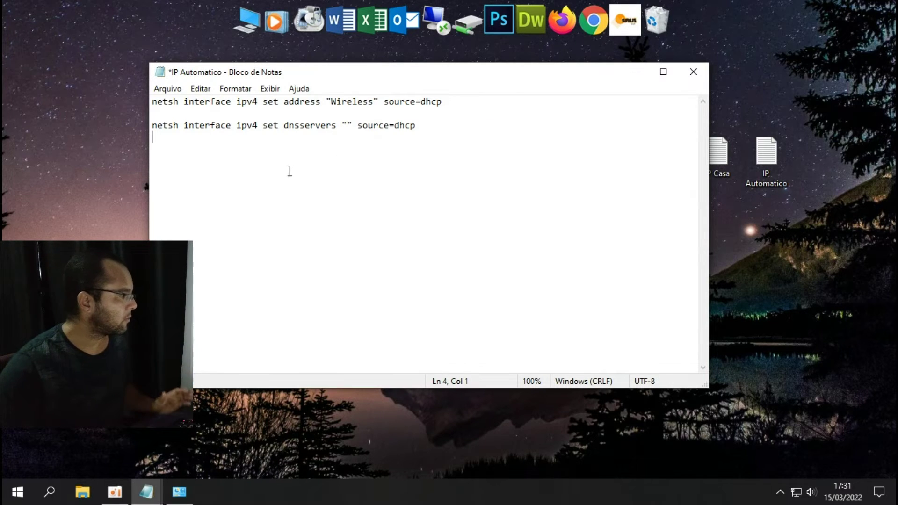
right_click(347, 125)
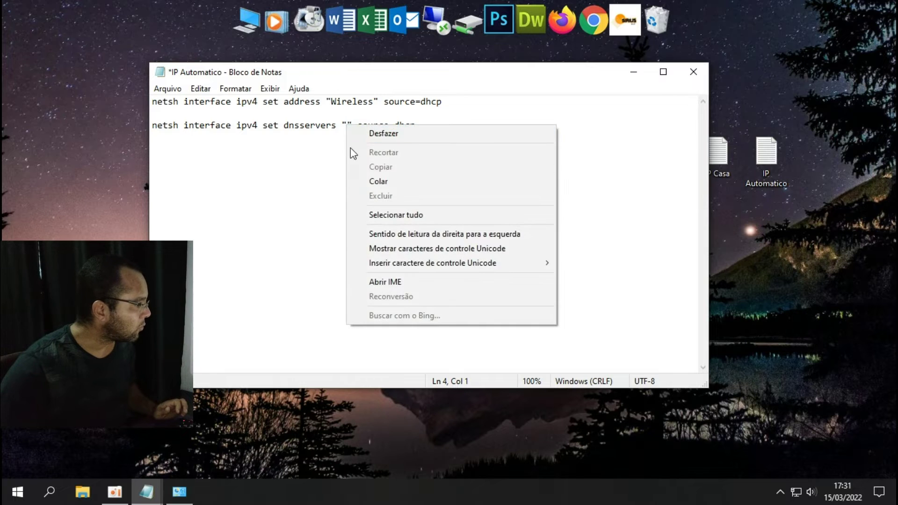
click(369, 179)
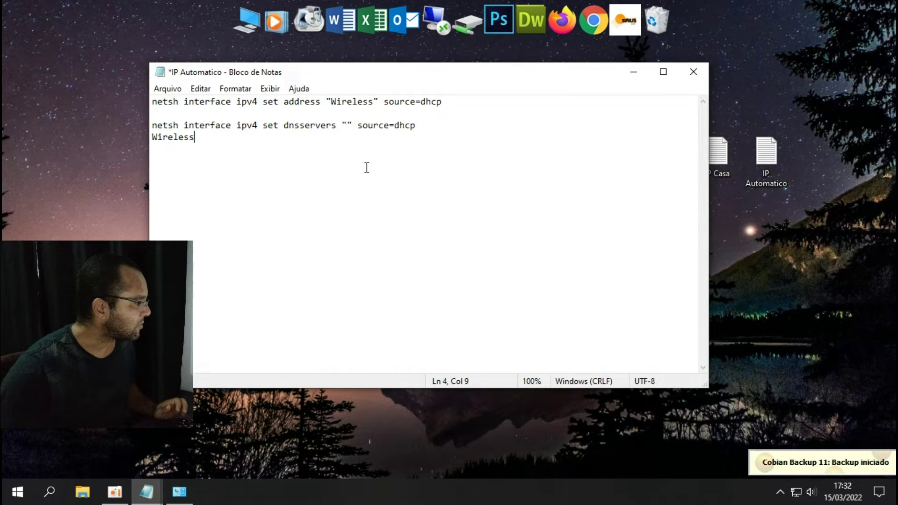
key(ctrl+z)
click(347, 126)
right_click(347, 125)
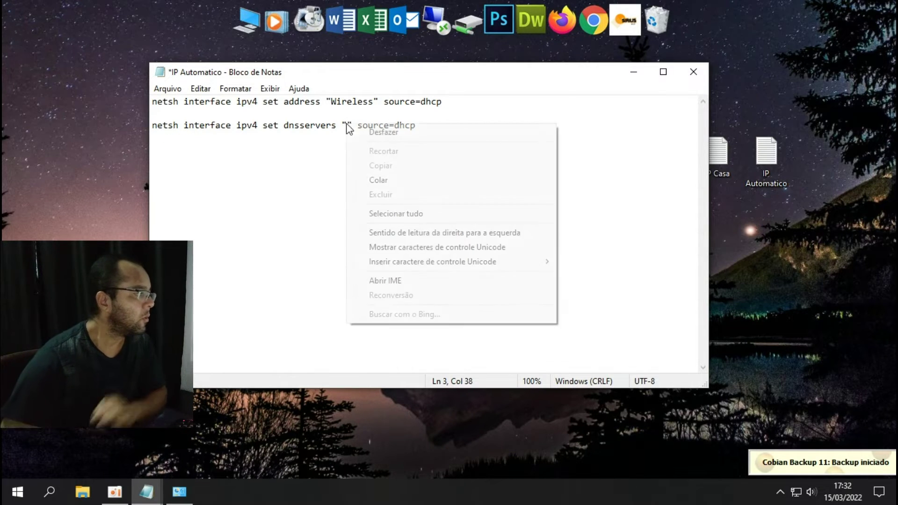
click(371, 181)
Step: Check the connection names in the IP Automatico commands, and save the file on closing
click(457, 196)
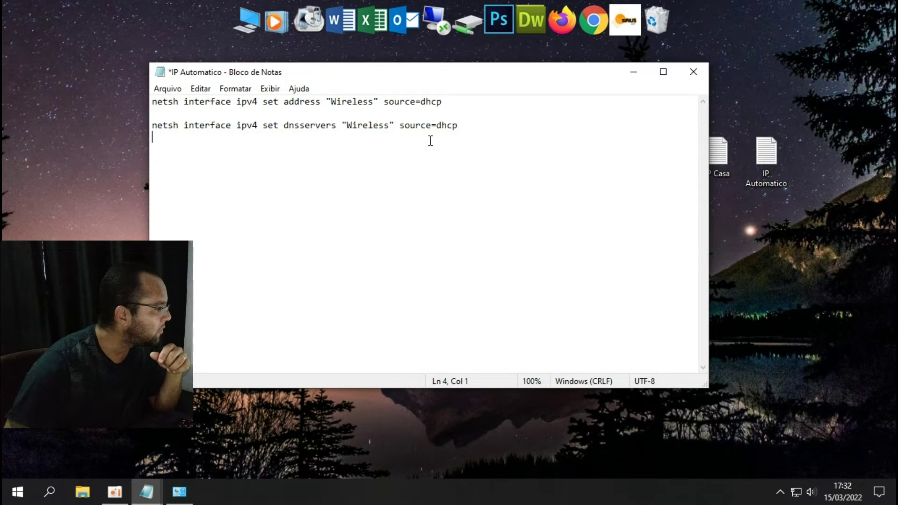
click(392, 125)
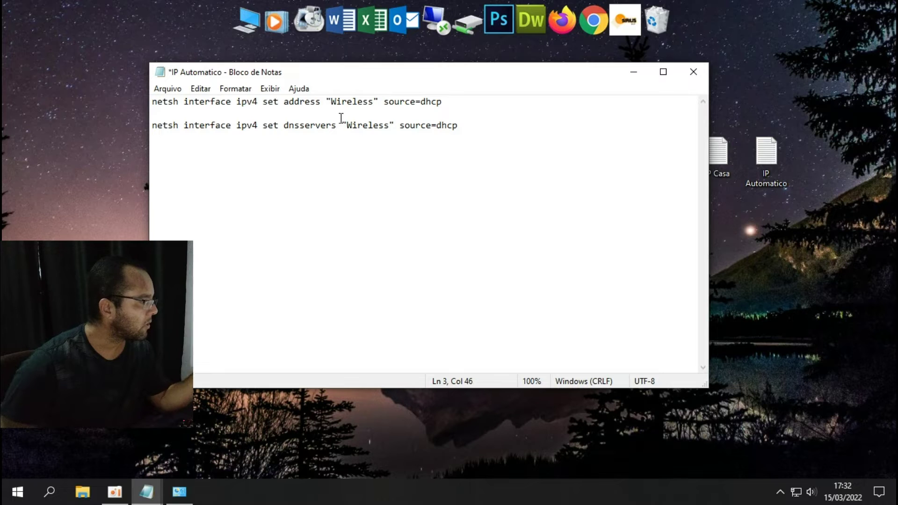
key(Left)
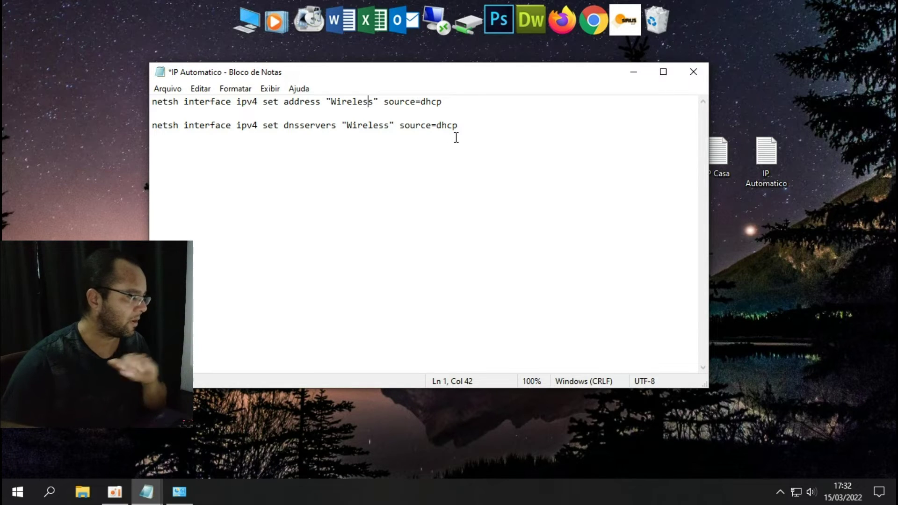
click(693, 75)
click(411, 257)
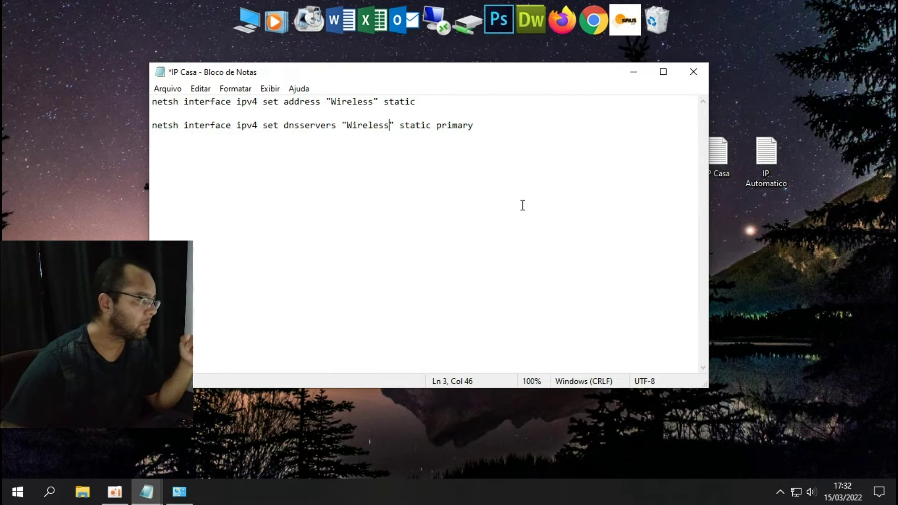
Step: Examine the Wireless connection's details for its IPv4 address, subnet mask, default gateway and DNS servers, and return to the IP Casa file
click(179, 492)
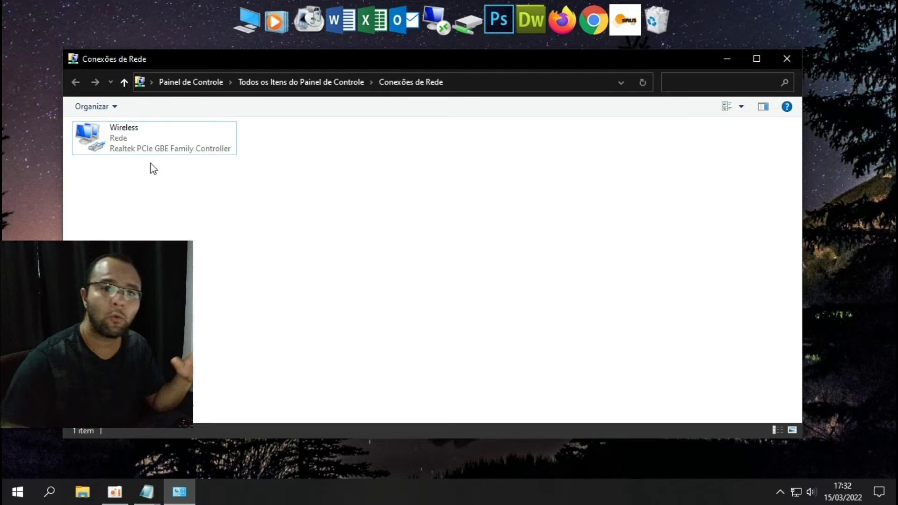
right_click(121, 134)
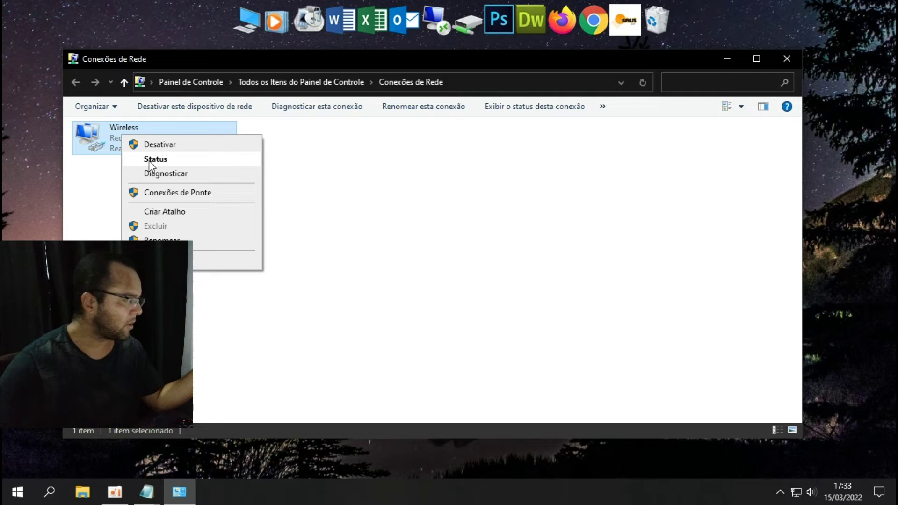
click(456, 201)
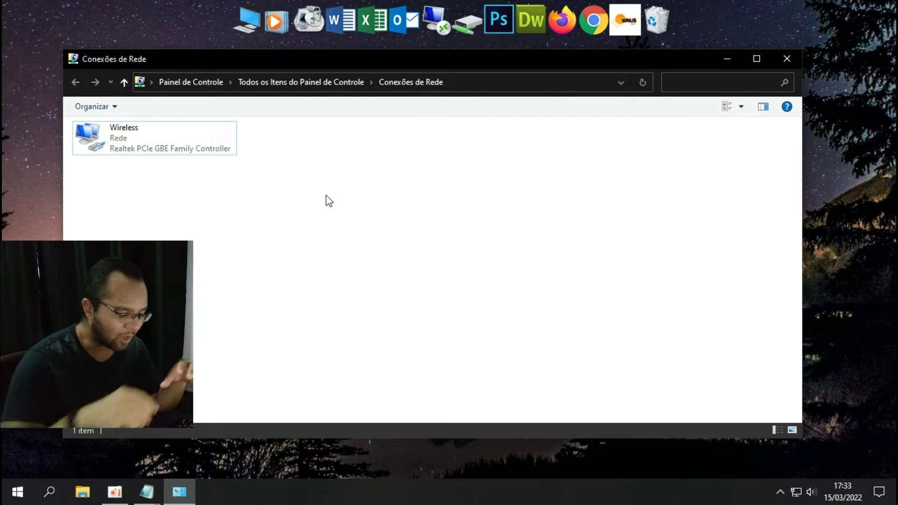
right_click(113, 136)
click(139, 160)
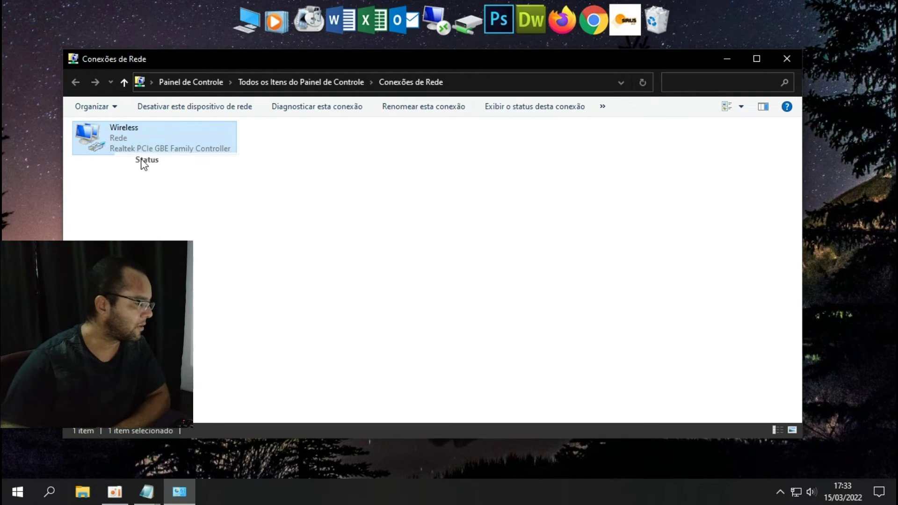
click(386, 240)
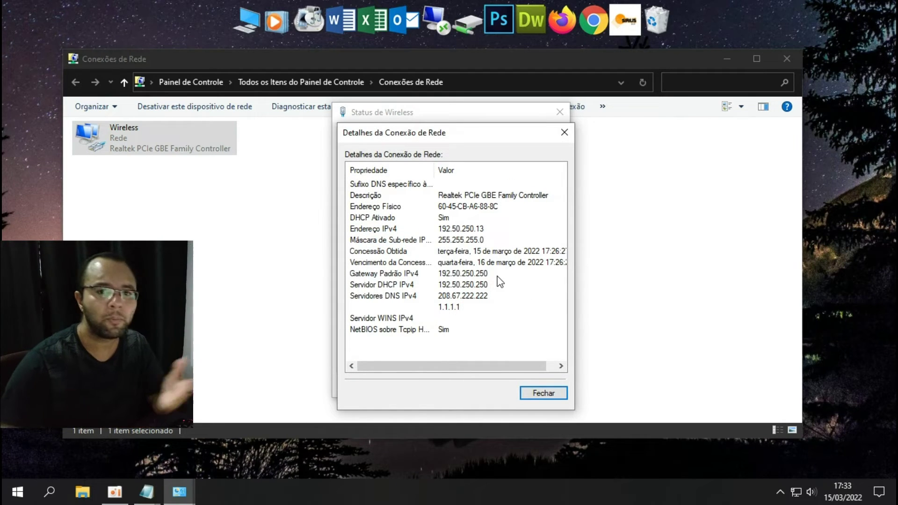
click(482, 273)
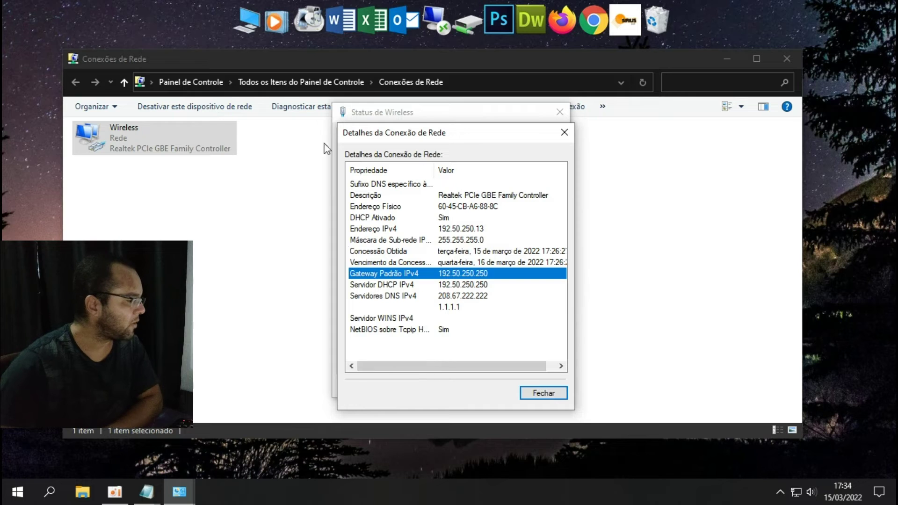
click(544, 394)
click(546, 384)
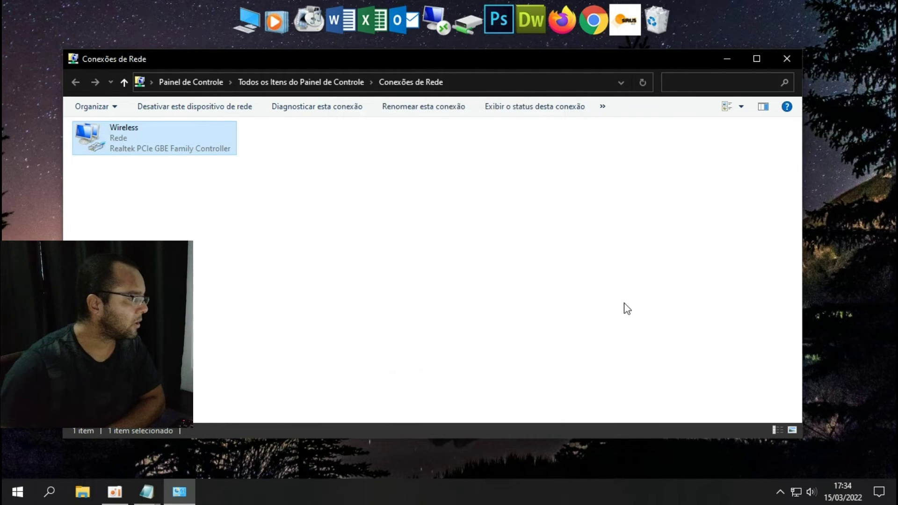
click(727, 59)
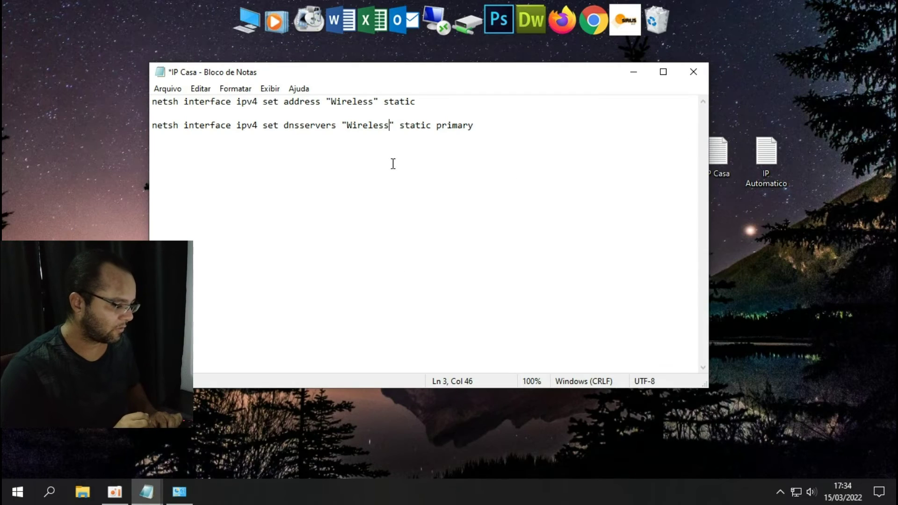
Step: Append the static IP address 192.50.250.211 and the subnet mask 255.255.255.0 to the set address command in IP Casa
click(416, 102)
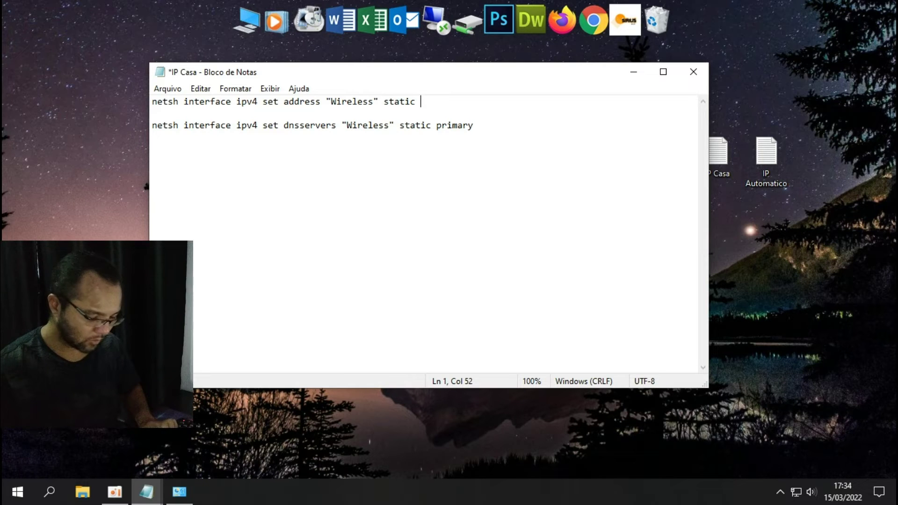
text(192.50.250.)
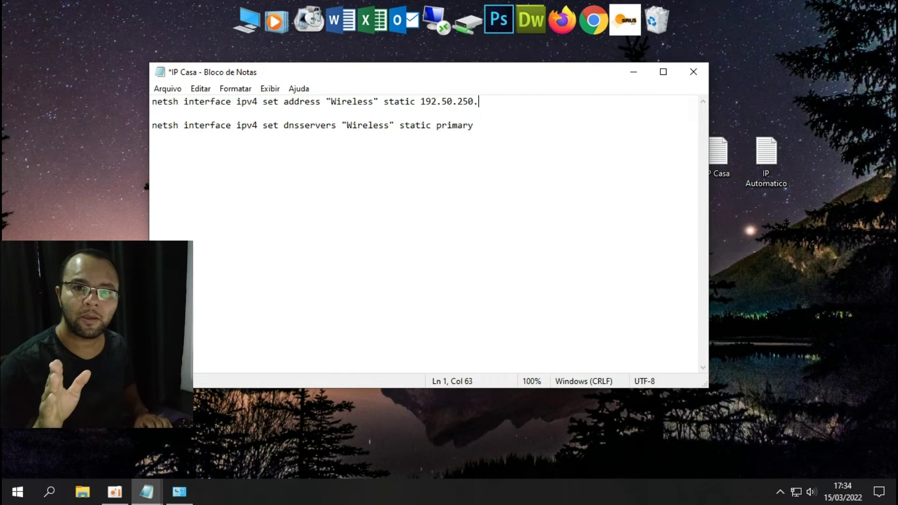
text(211)
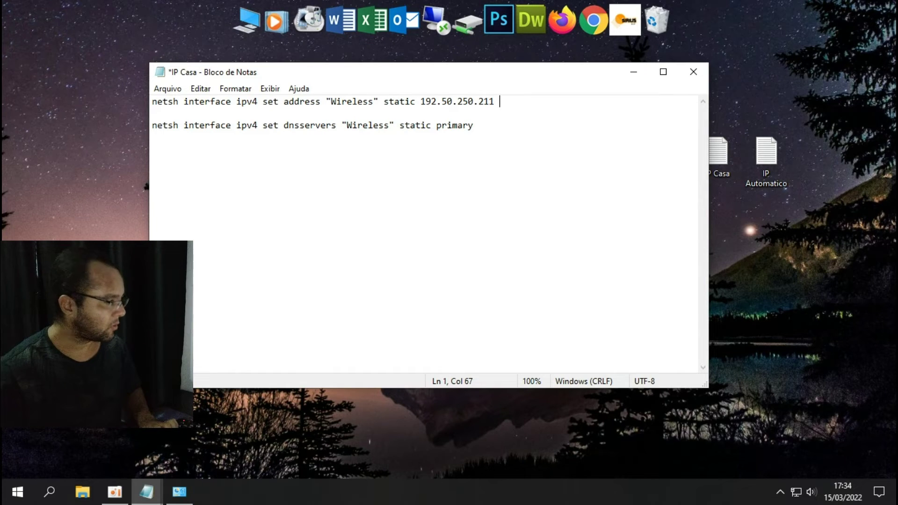
text(255)
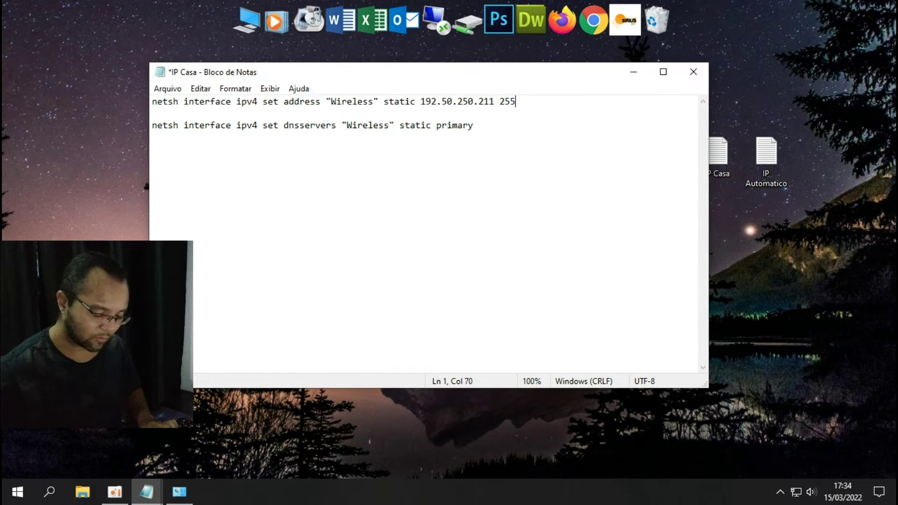
text(.255)
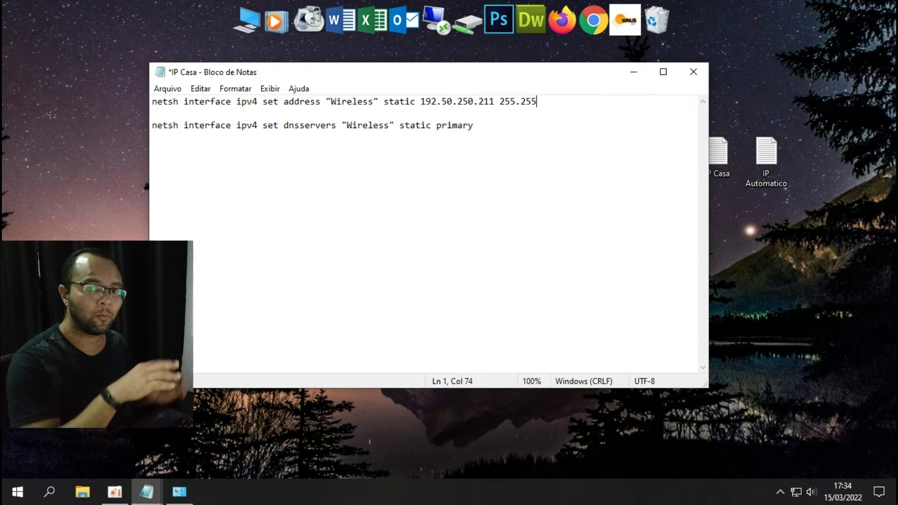
text(.255.0)
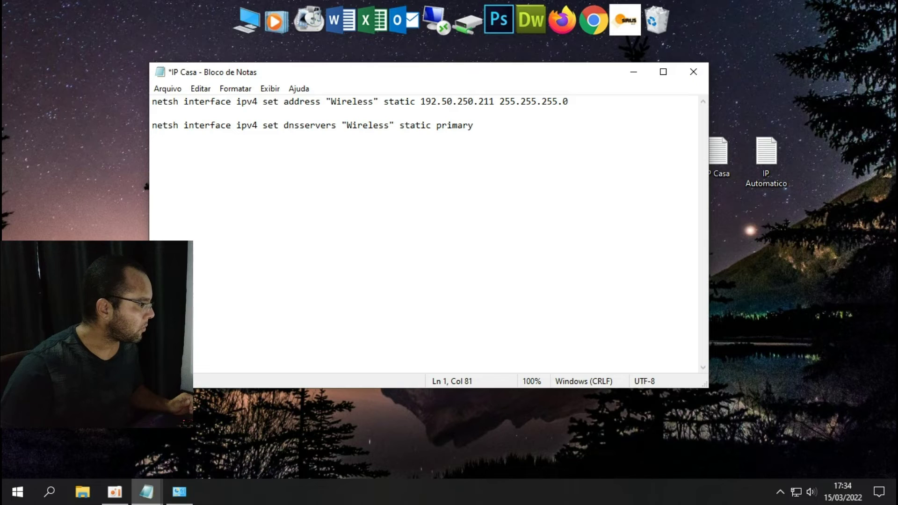
Step: Open the Wireless connection's details from its status to look up the network values again
click(179, 492)
right_click(153, 137)
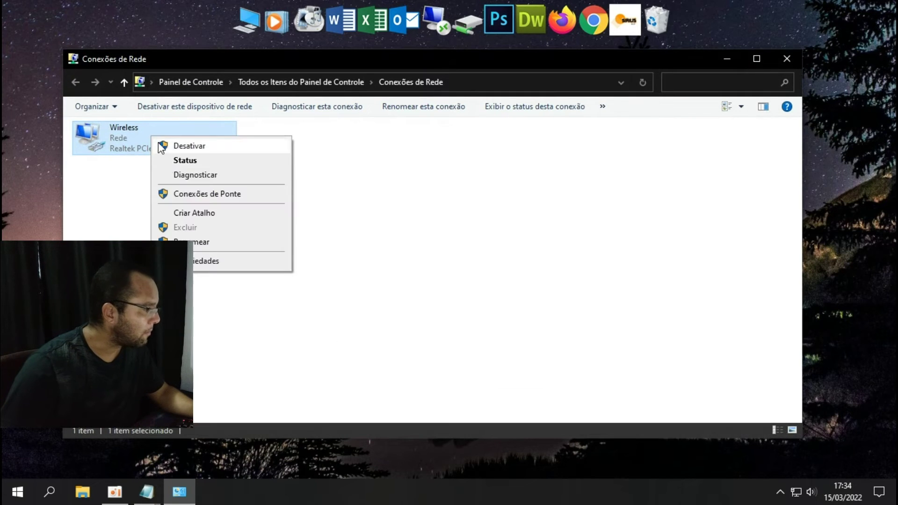
click(175, 160)
click(392, 237)
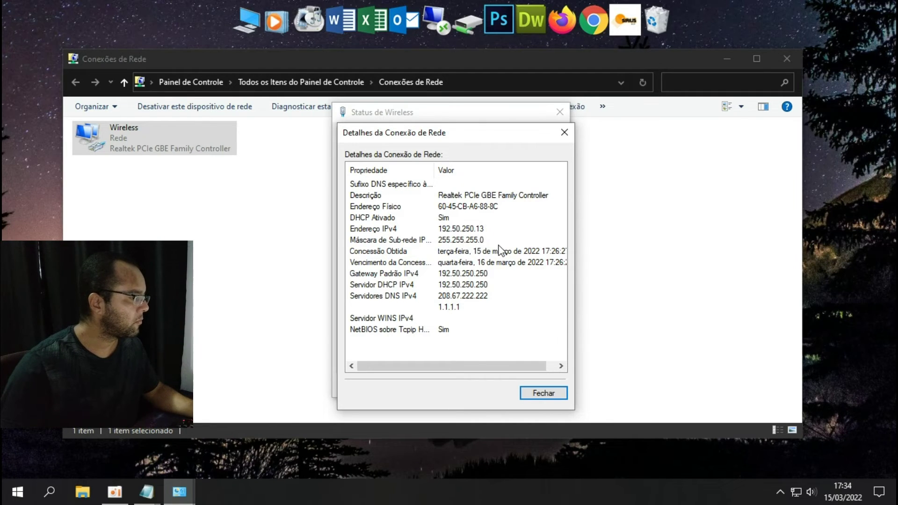
Step: Close the Wireless connection's details and status, and begin the gateway in IP Casa's set address command with "192." after the subnet mask
click(564, 134)
click(559, 112)
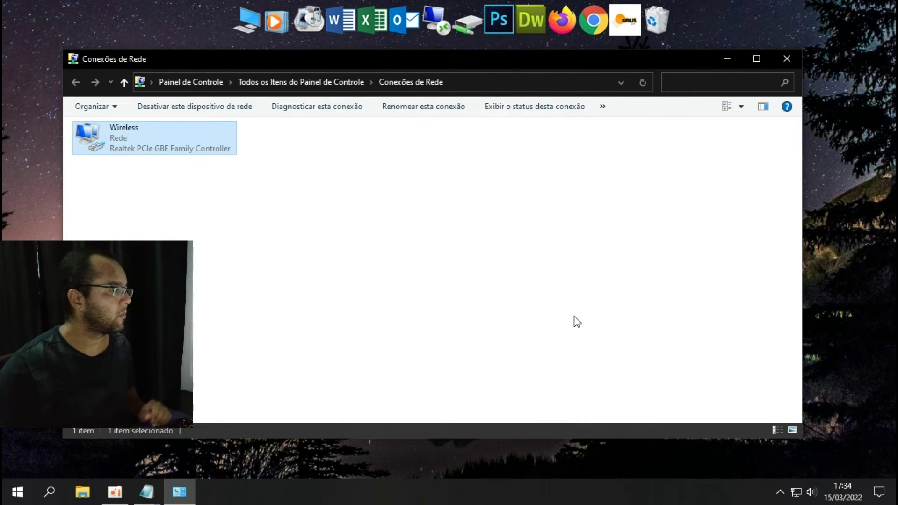
click(146, 491)
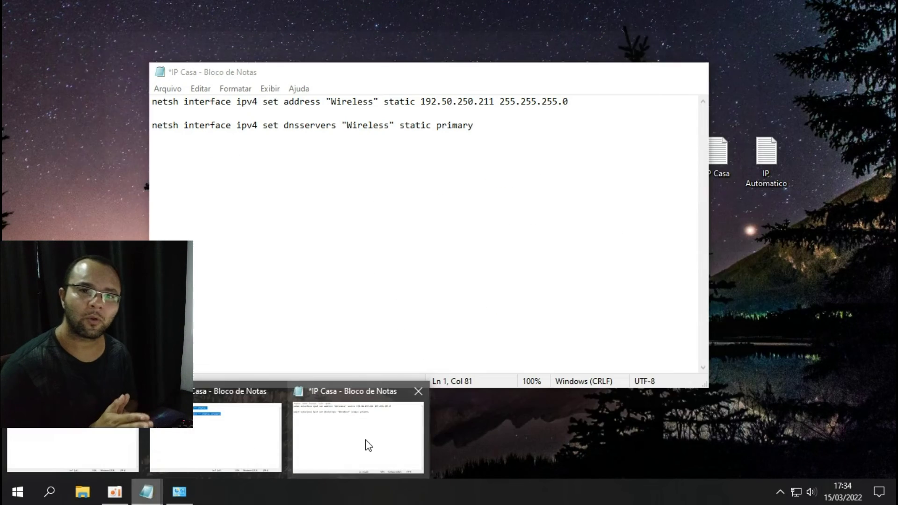
click(369, 445)
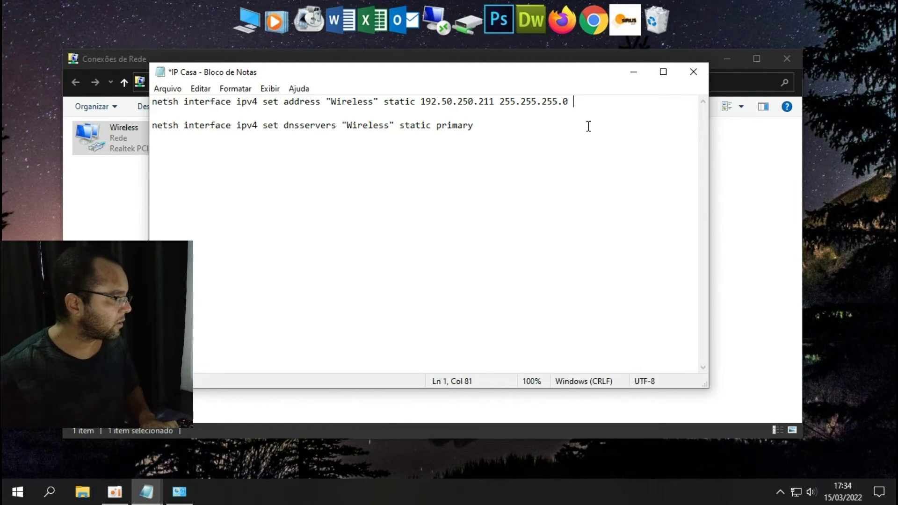
text(192.50.2)
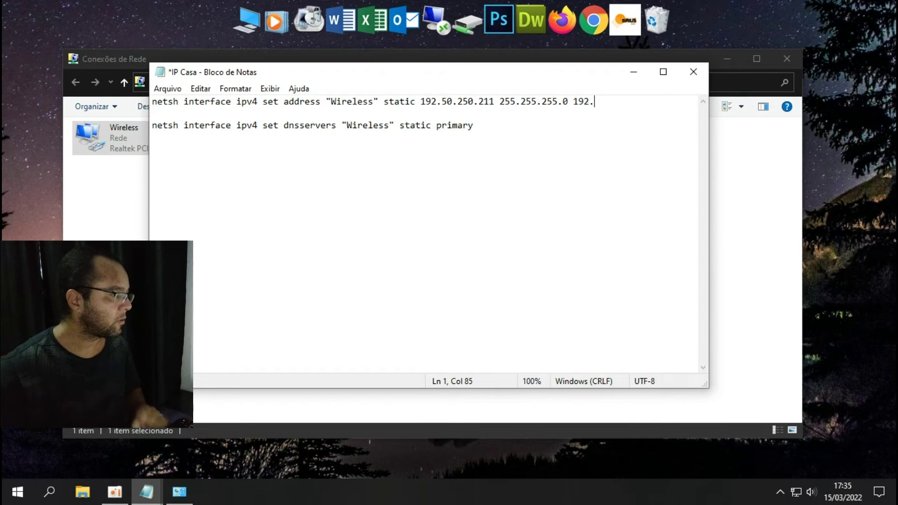
Step: Try the example gateways 192.168.0.1 and 192.168.1.1 in the set address command, and clear them back to "192."
text(50.211 255.255.255.0)
key(BackSpace)
key(BackSpace)
key(BackSpace)
key(BackSpace)
key(BackSpace)
key(BackSpace)
key(BackSpace)
key(BackSpace)
key(BackSpace)
key(BackSpace)
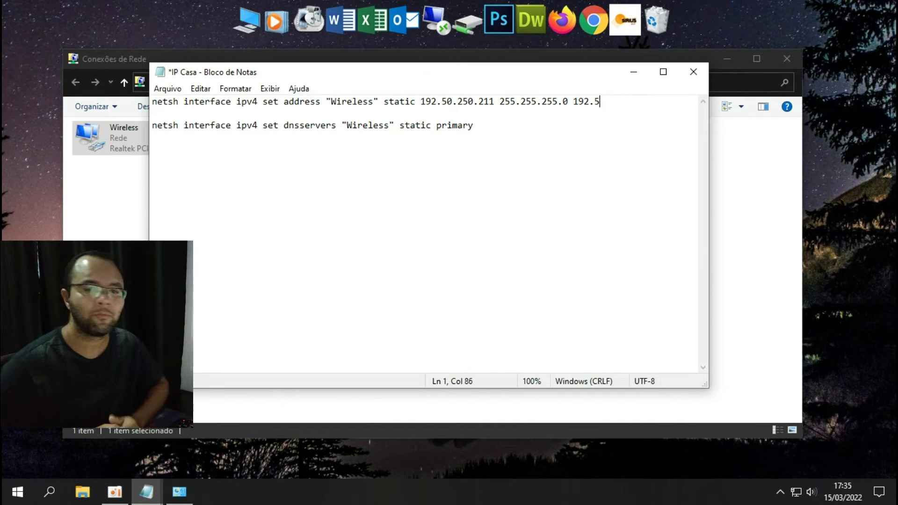
text(168)
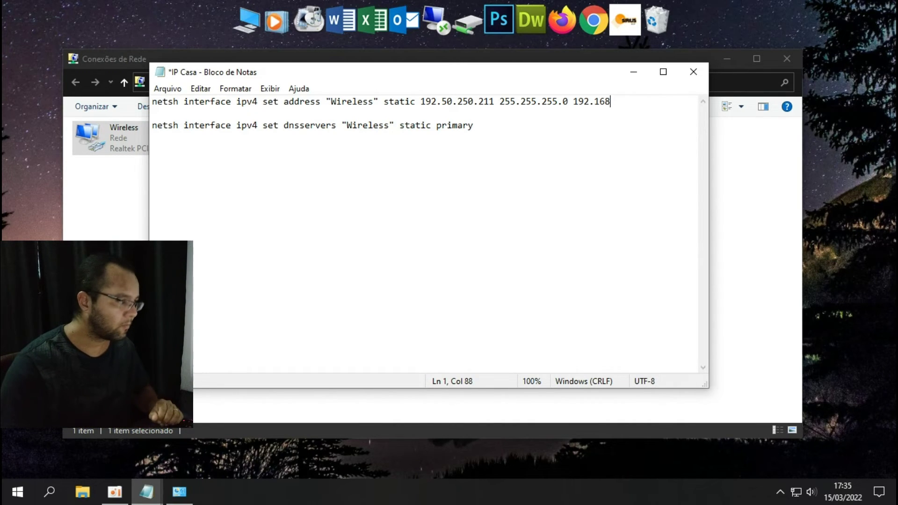
text(.0.1)
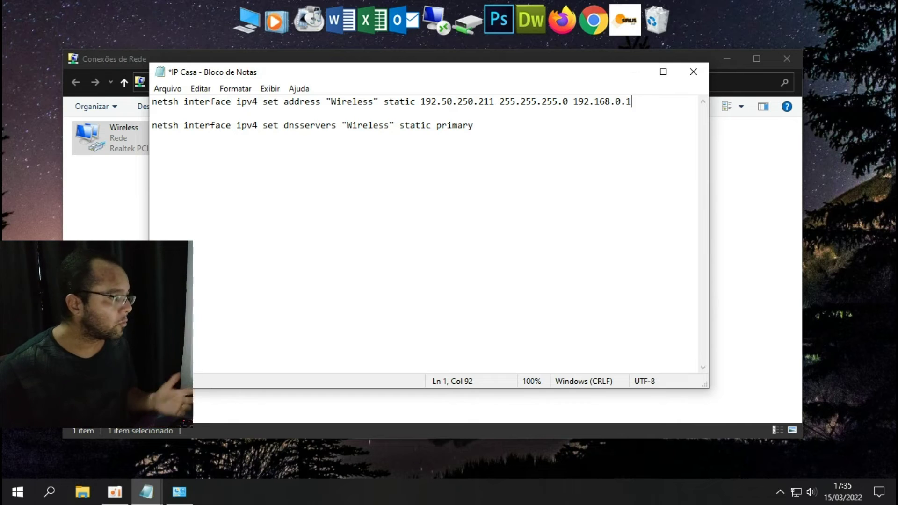
key(BackSpace)
key(BackSpace)
key(BackSpace)
text(1.1)
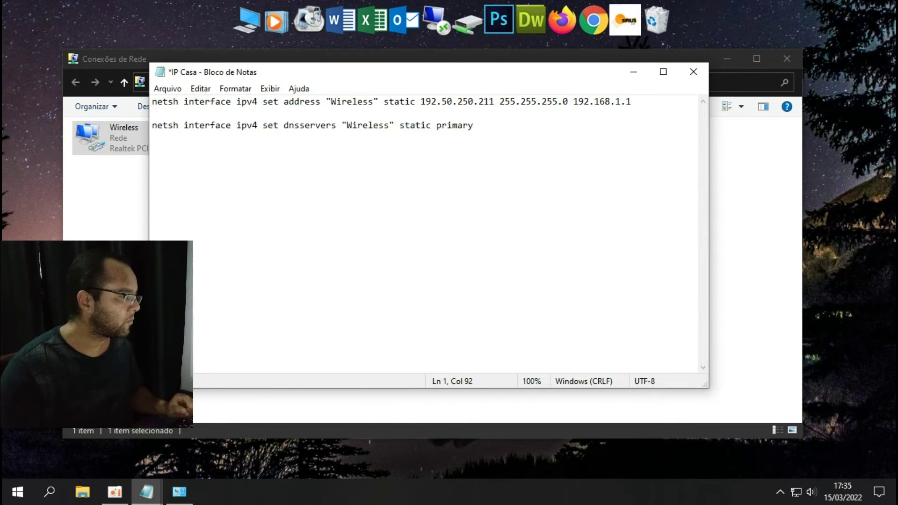
key(BackSpace)
key(BackSpace)
key(BackSpace)
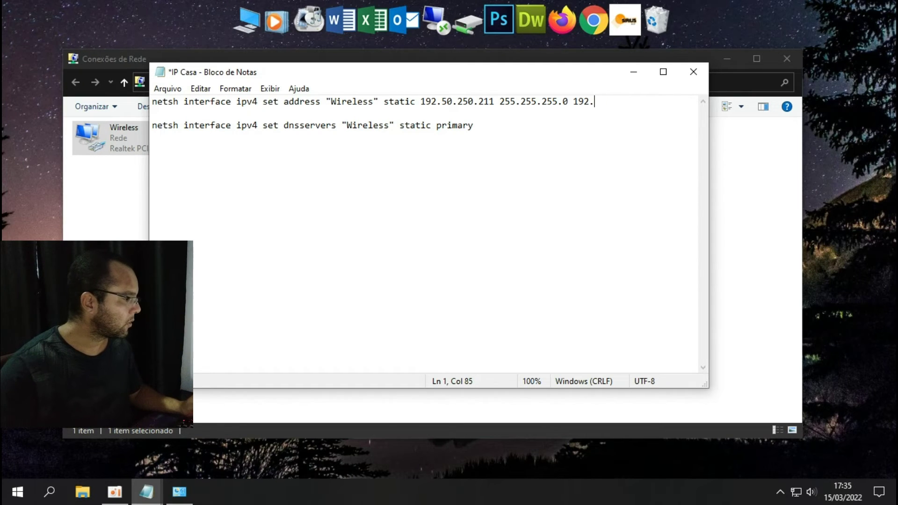
Step: Complete the gateway in IP Casa's set address command as 192.50.250.250
right_click(112, 139)
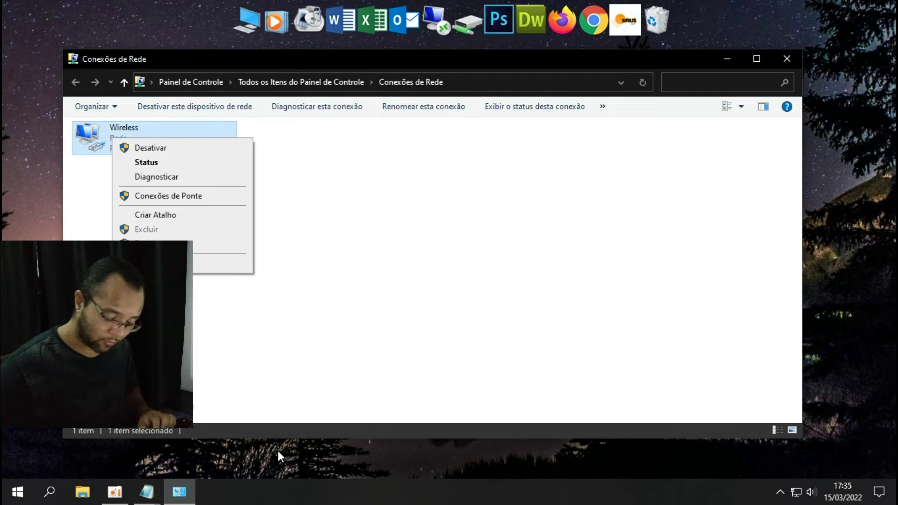
click(146, 492)
click(356, 431)
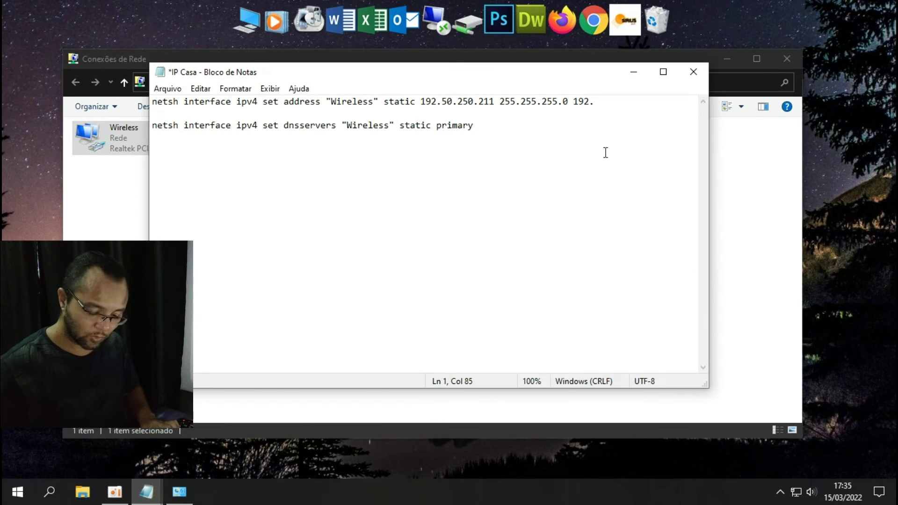
text(50.)
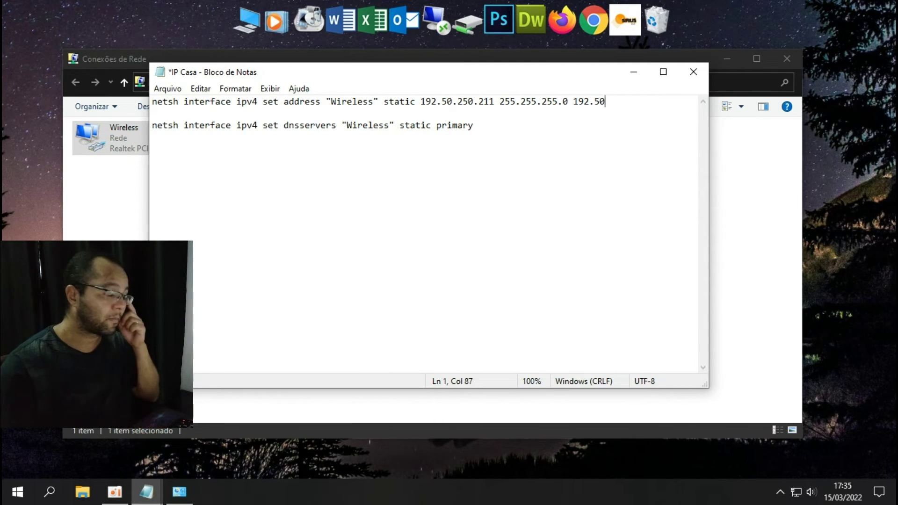
text(250.250)
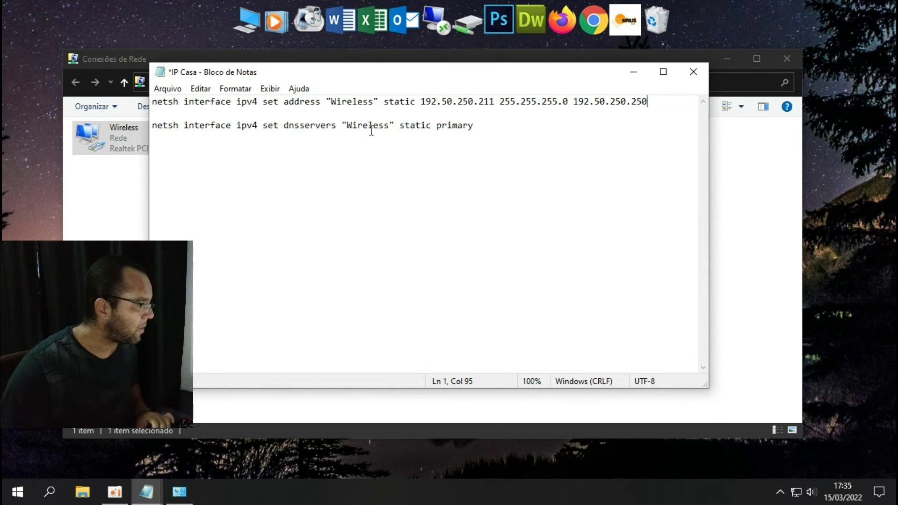
Step: Insert the DNS server 208.67.222.222 before "primary" in the set dnsservers command, and save IP Casa on closing
click(434, 125)
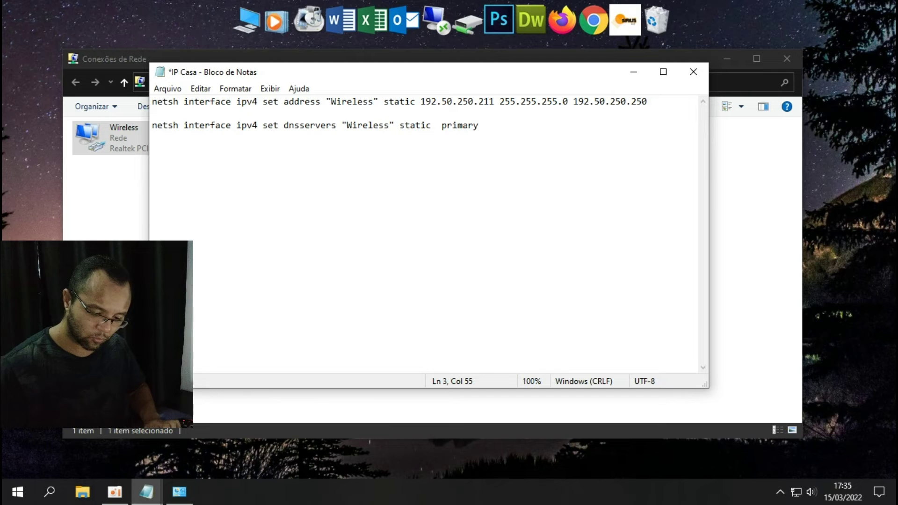
text(208)
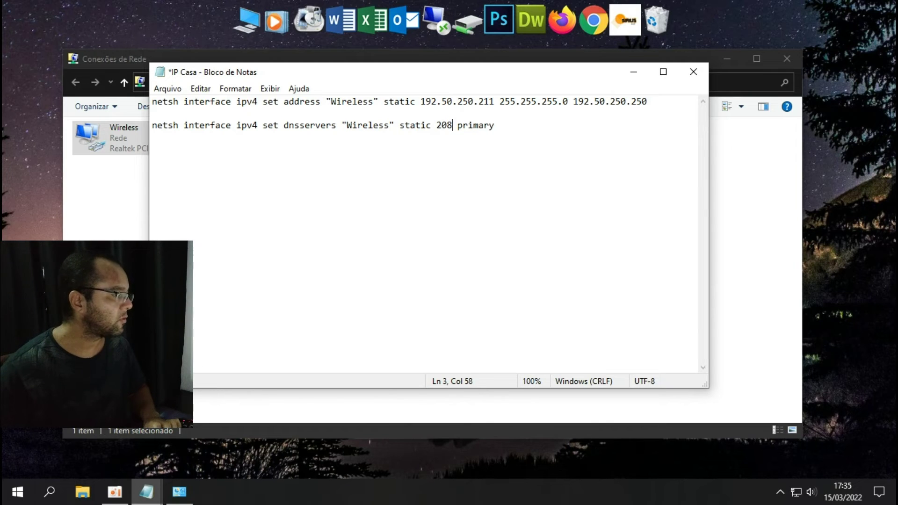
text(.67.22)
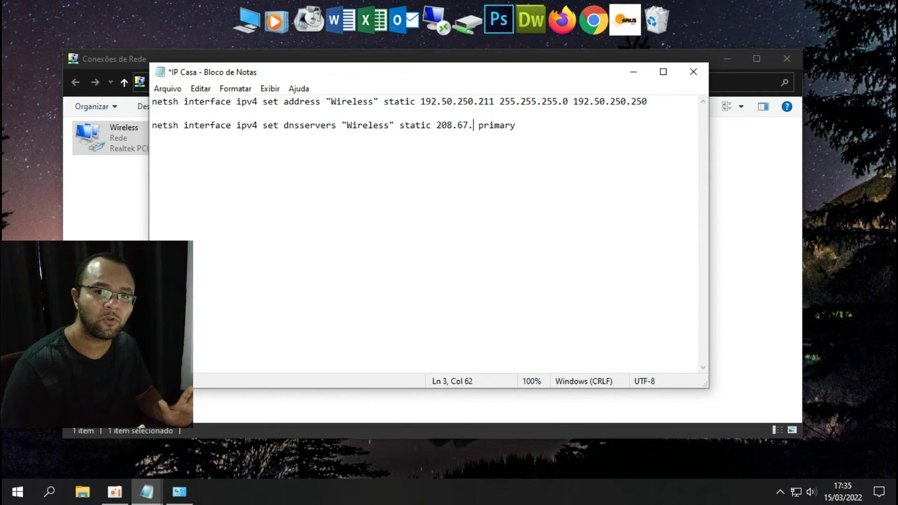
text(2.222)
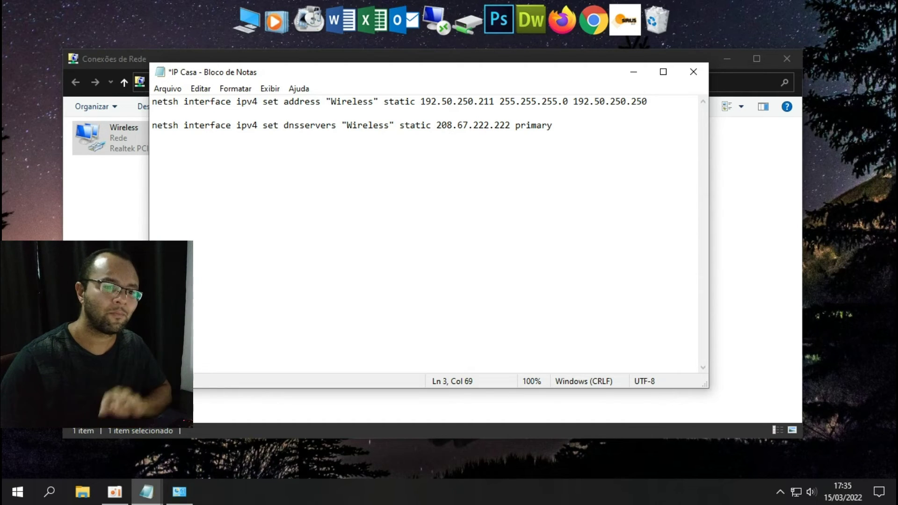
click(708, 72)
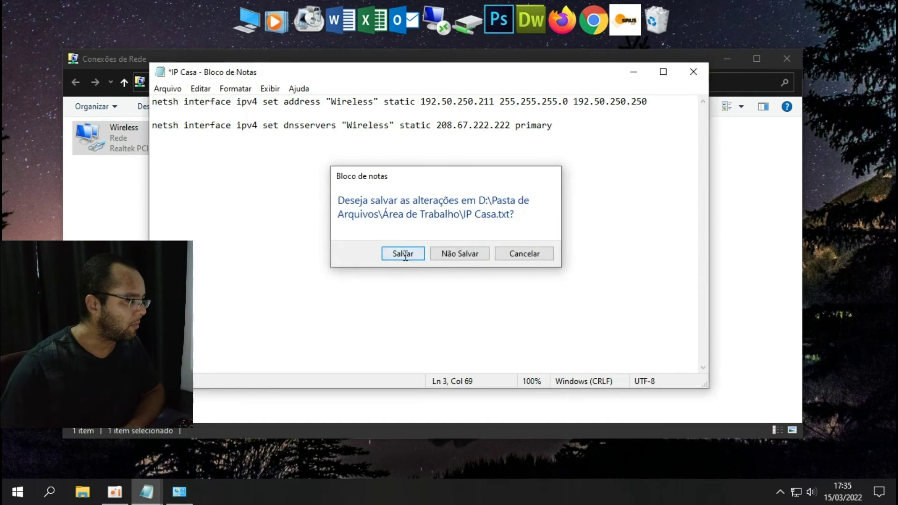
click(404, 256)
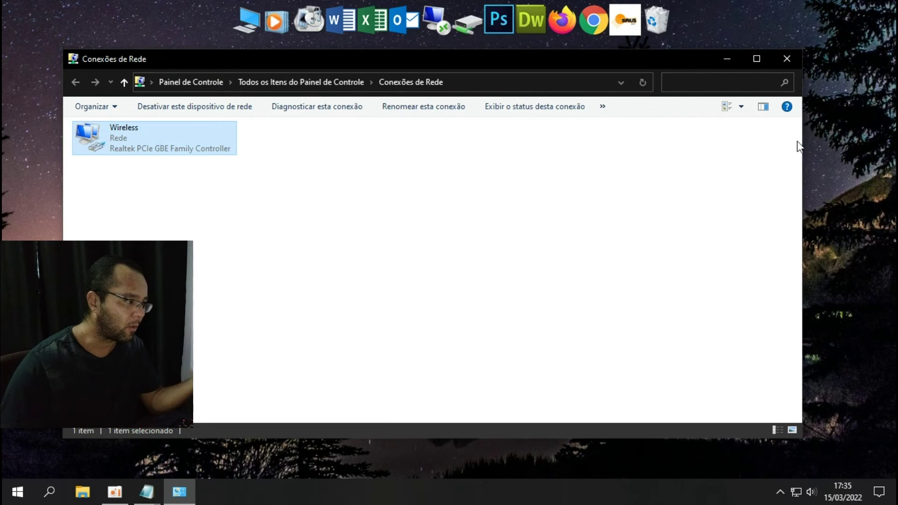
Step: Reopen the IP Casa text file from the desktop, save it as IP Casa.bat on the desktop, and close it
click(727, 58)
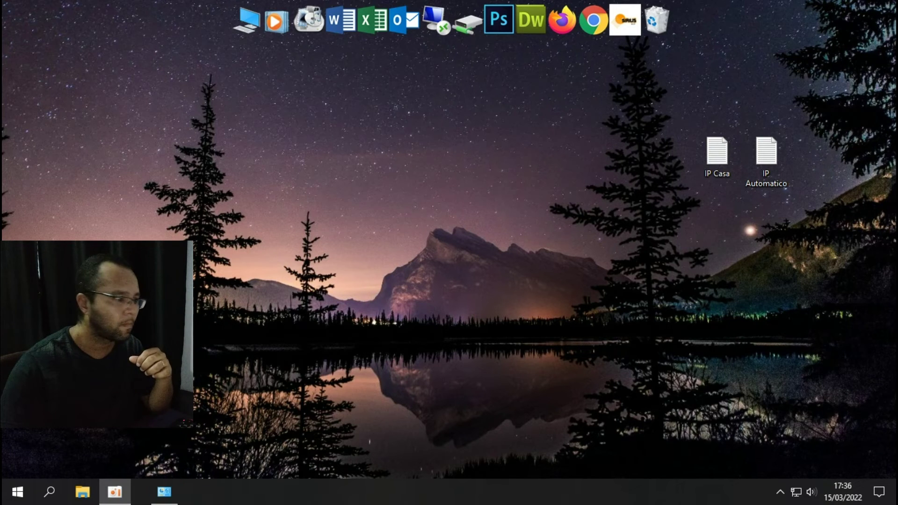
double_click(721, 160)
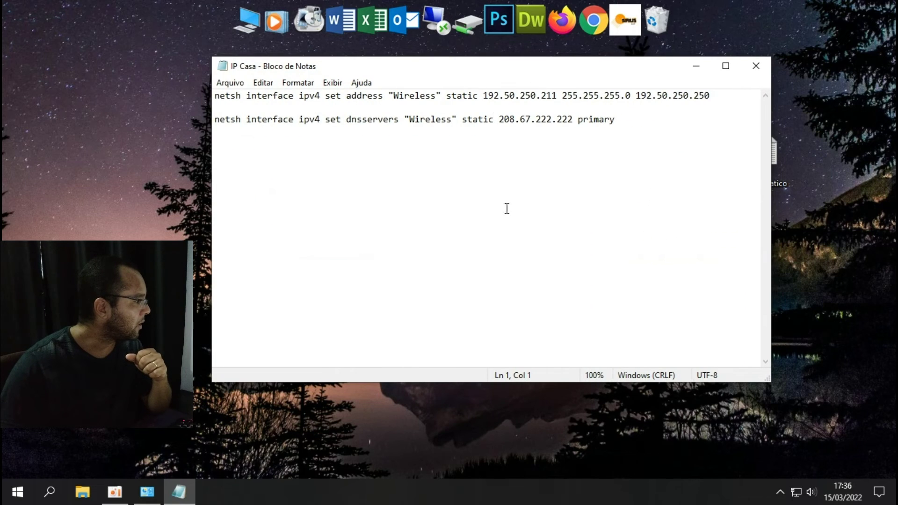
click(230, 86)
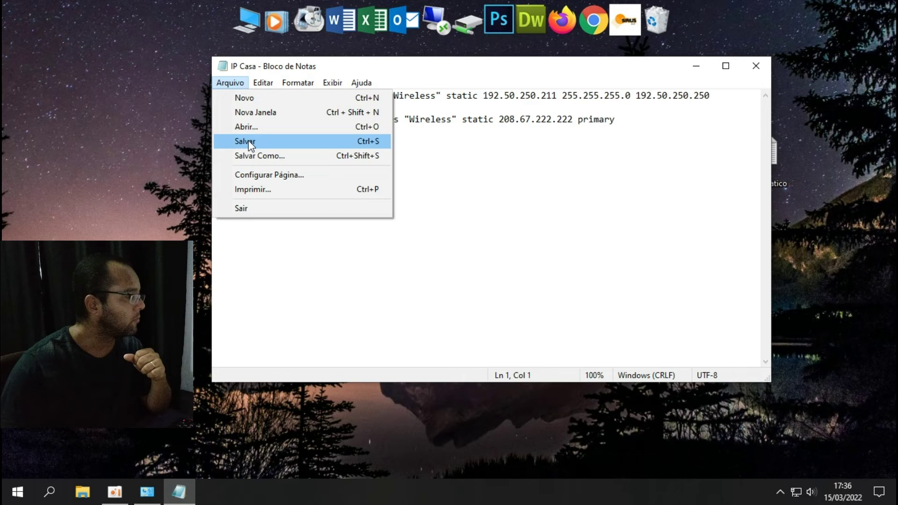
click(250, 142)
click(231, 82)
click(276, 155)
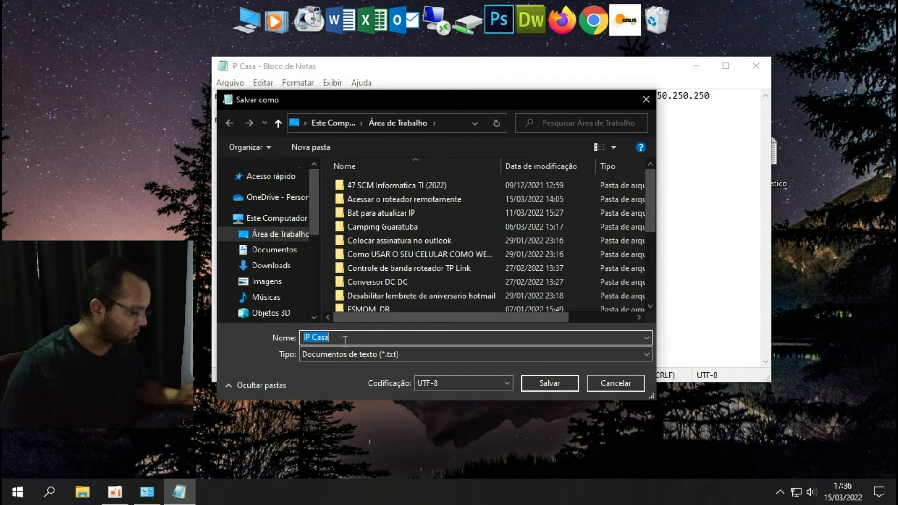
click(344, 337)
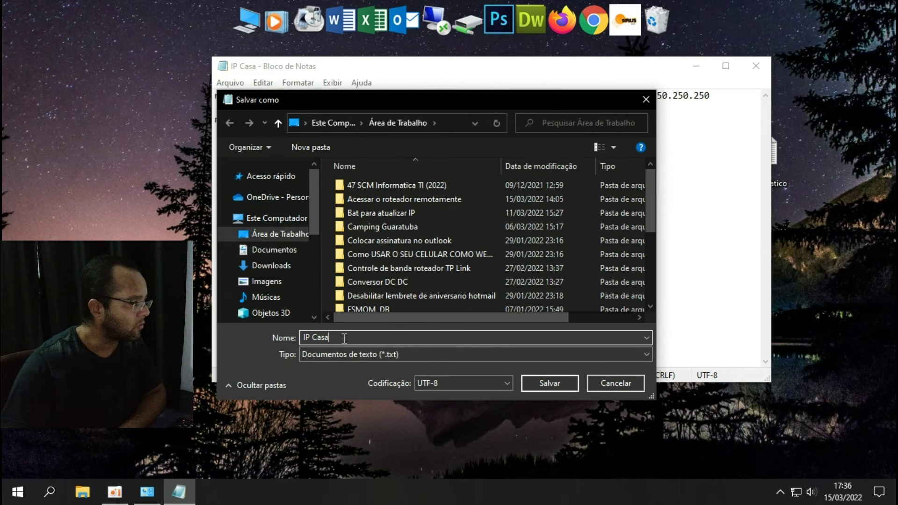
text(.b)
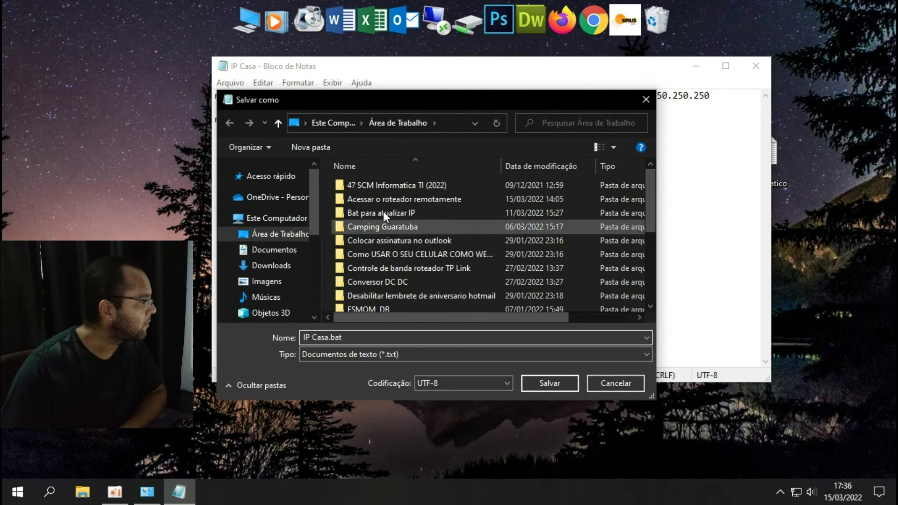
text(at)
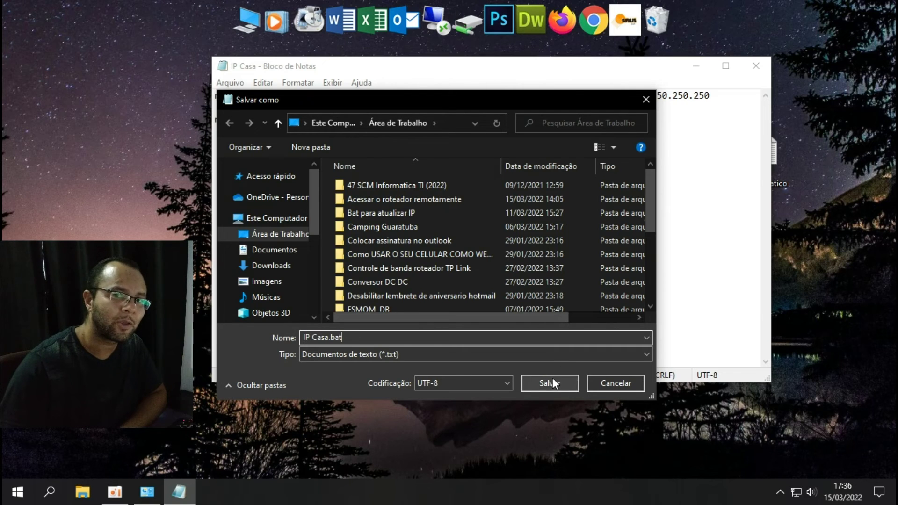
click(550, 383)
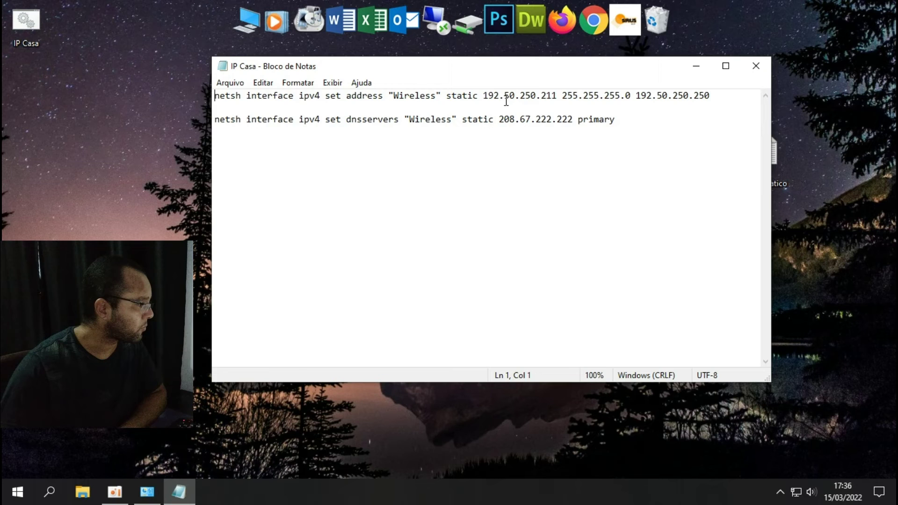
click(756, 65)
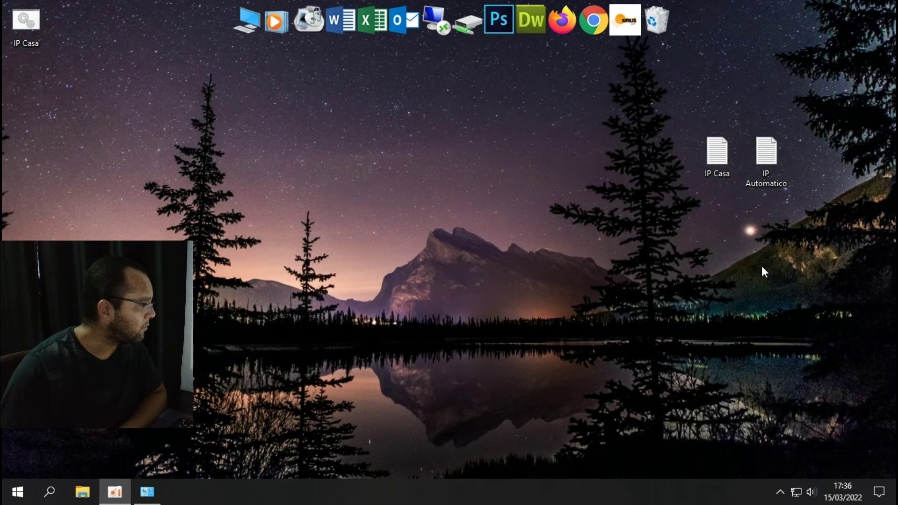
Step: Open the IP Automatico text file, save it as IP Automatico.bat on the desktop, and close it
double_click(764, 165)
click(229, 83)
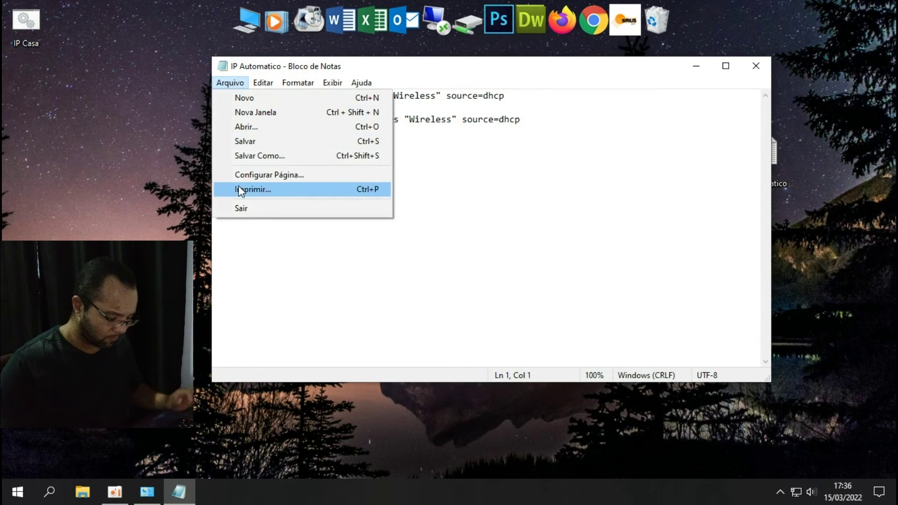
click(252, 156)
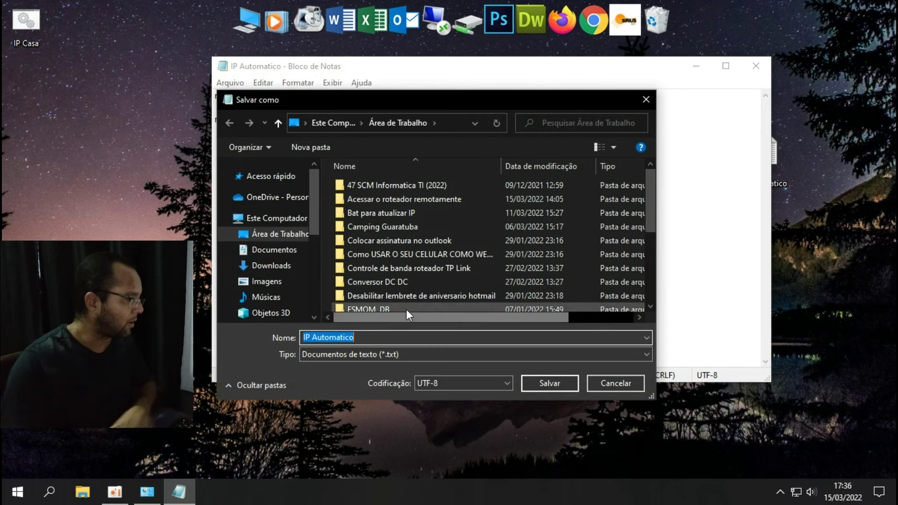
click(362, 337)
text(.bat)
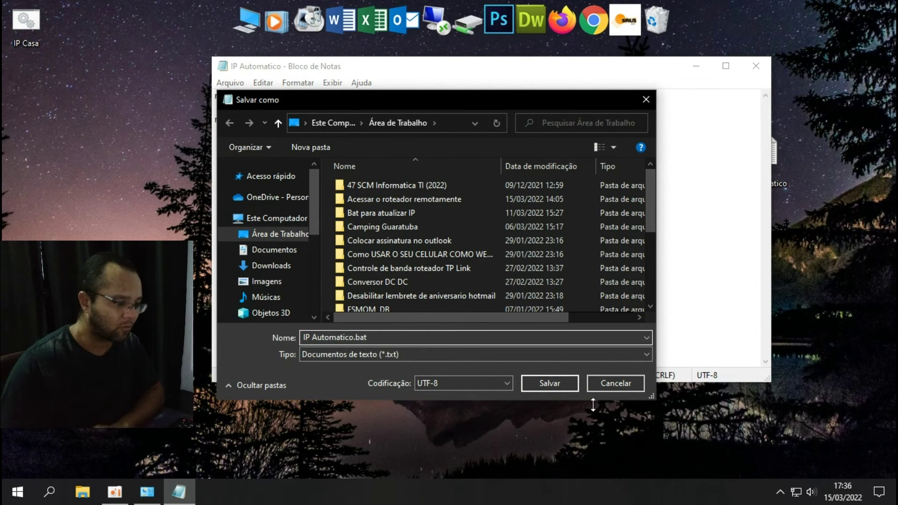
key(Return)
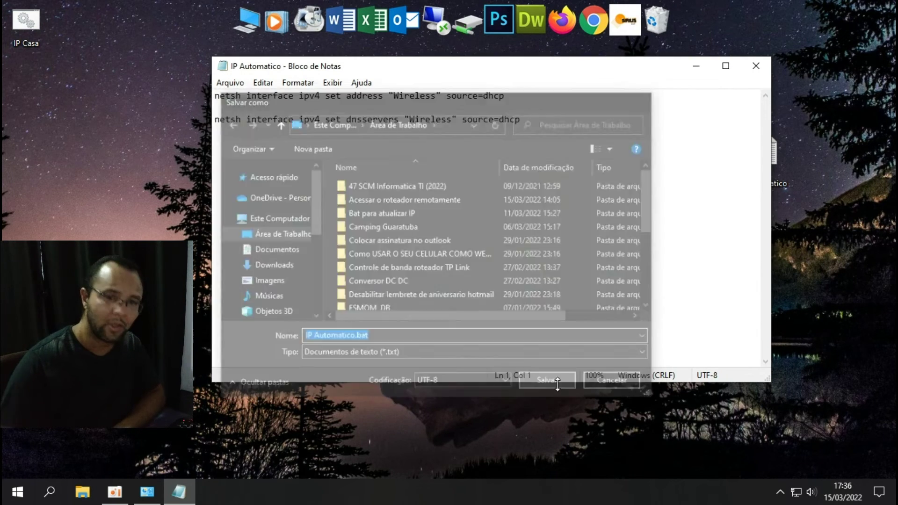
click(750, 75)
Step: Delete the original IP Casa and IP Automatico text files from the desktop, keeping the two batch files
drag(852, 127, 608, 232)
key(Delete)
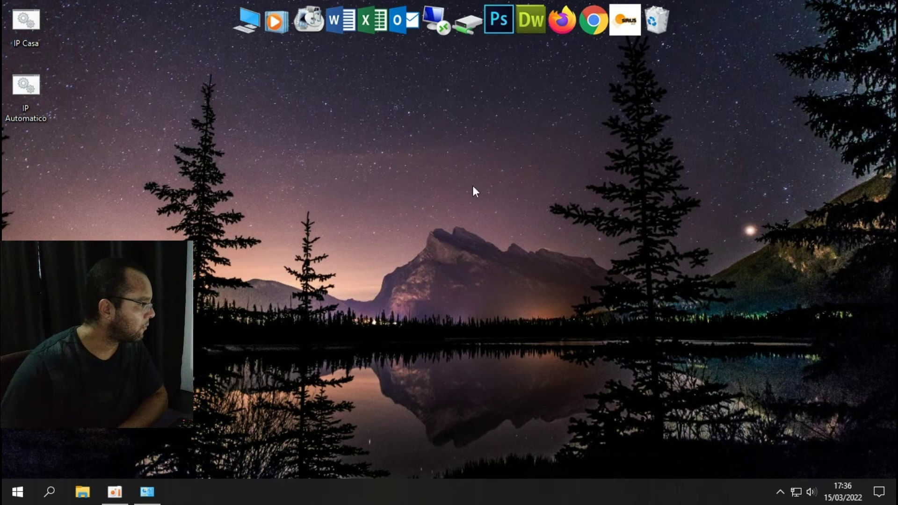
Step: Bring back the network connections window and move it away from the batch files on the desktop
click(146, 492)
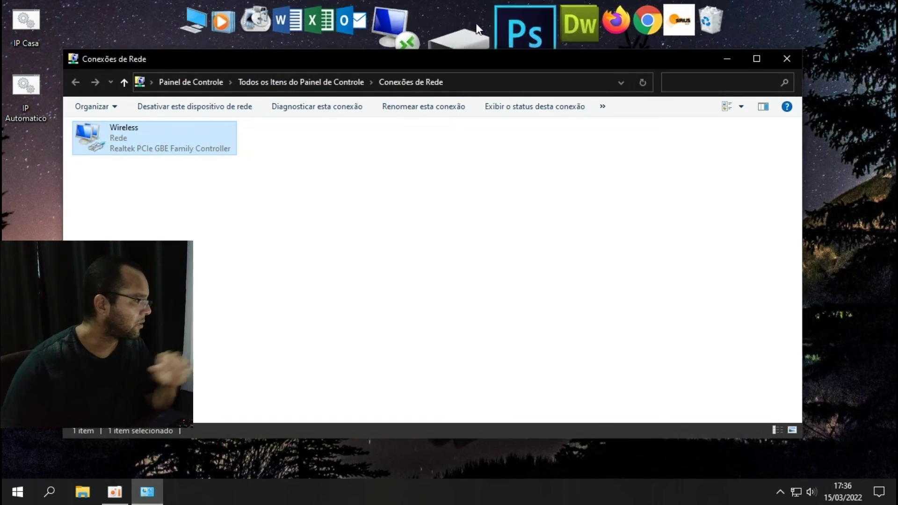
drag(475, 64, 545, 62)
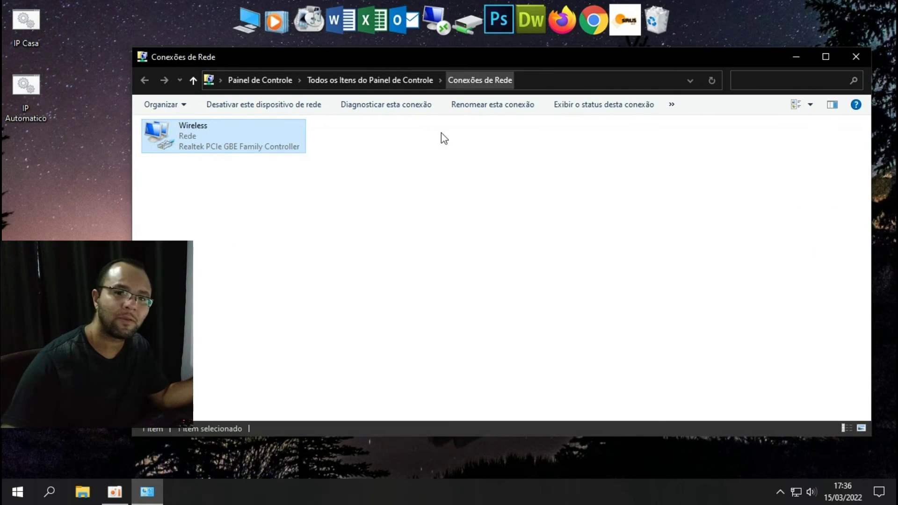
Step: View the status details of the Wireless connection, checking its DHCP and IPv4 settings, and close them
right_click(189, 141)
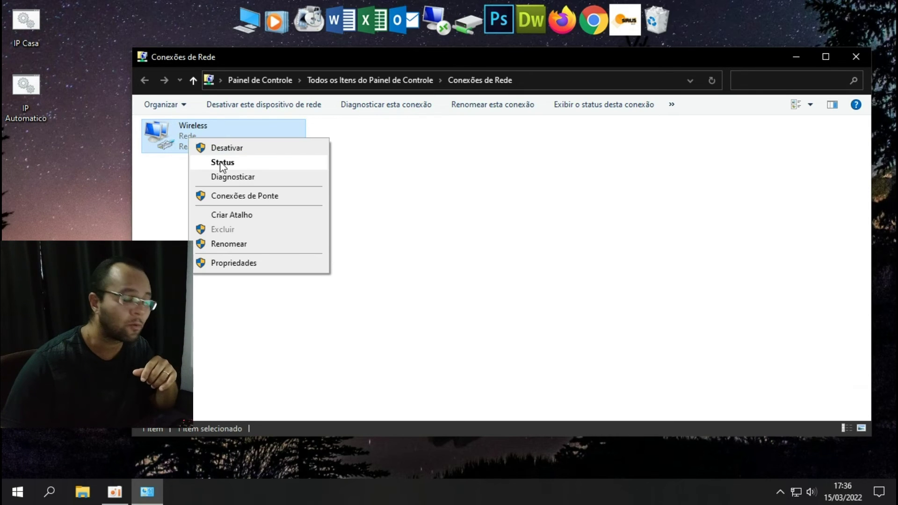
click(224, 163)
click(382, 236)
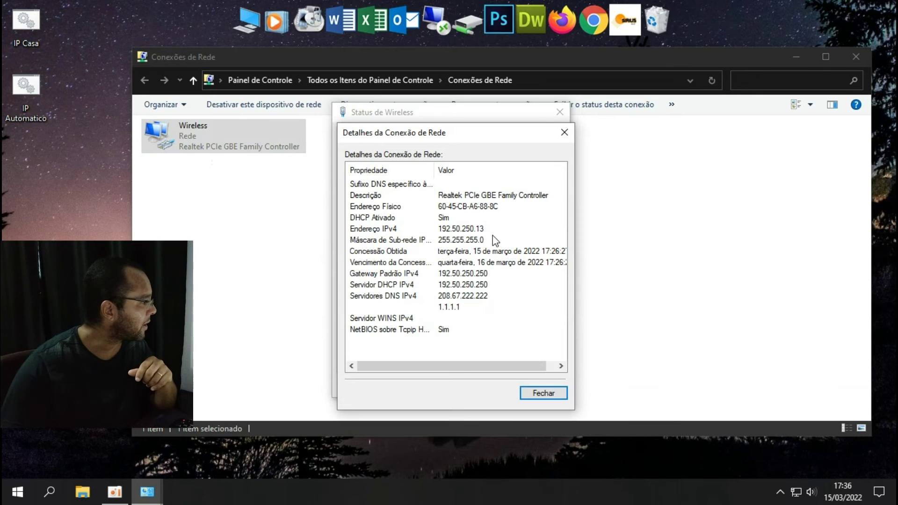
click(549, 397)
click(554, 387)
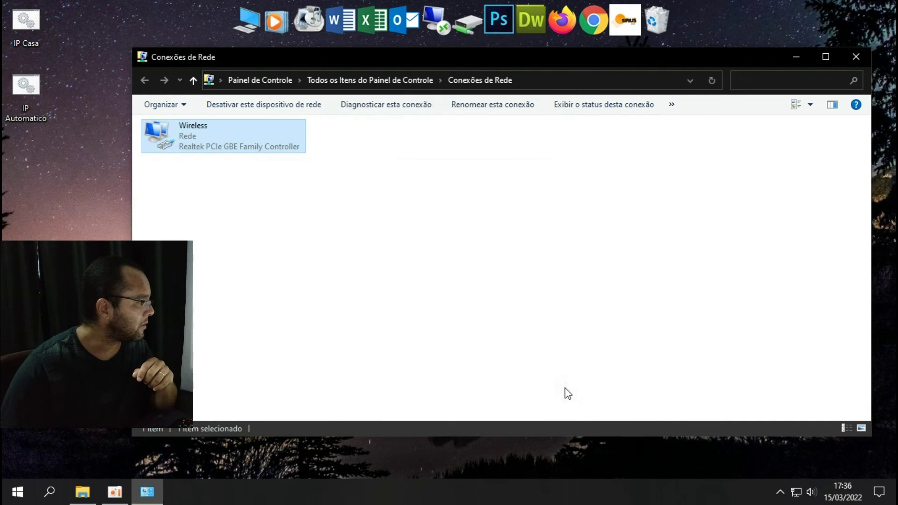
Step: Try running the IP Casa batch file without administrator rights and check the Wireless connection's details
double_click(27, 22)
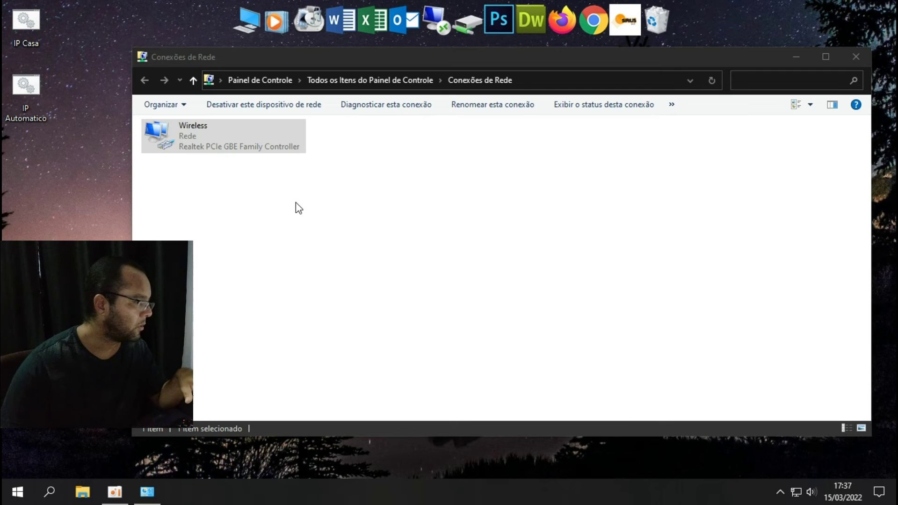
right_click(201, 146)
click(241, 170)
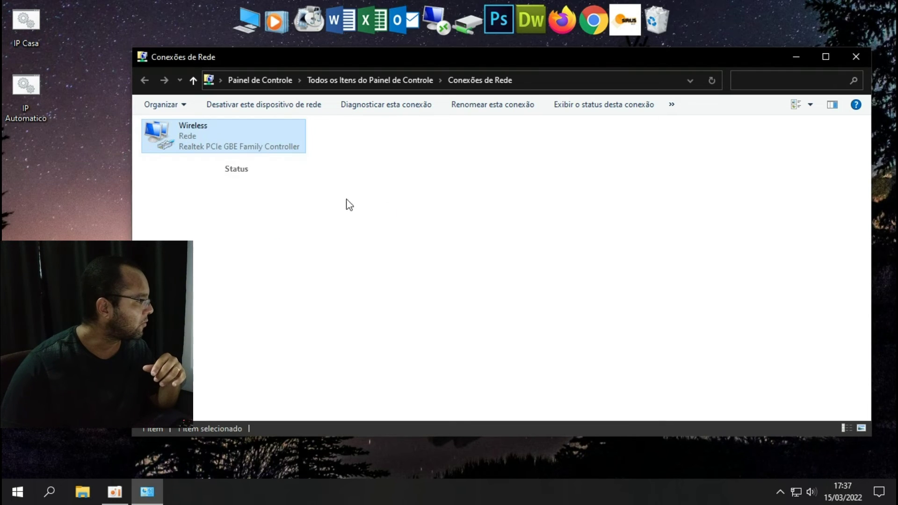
click(391, 241)
click(543, 393)
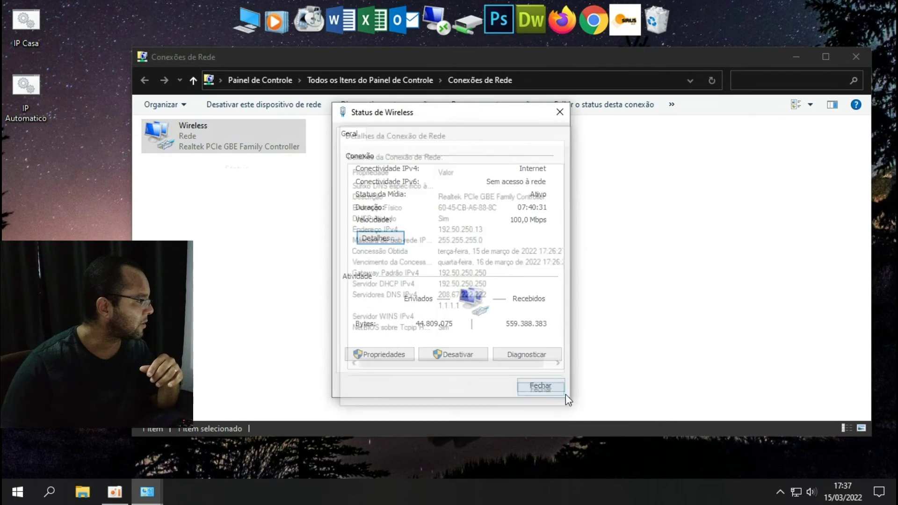
click(540, 384)
Step: Run the IP Casa batch file as administrator and check the Wireless connection's details for the static addressing
right_click(32, 23)
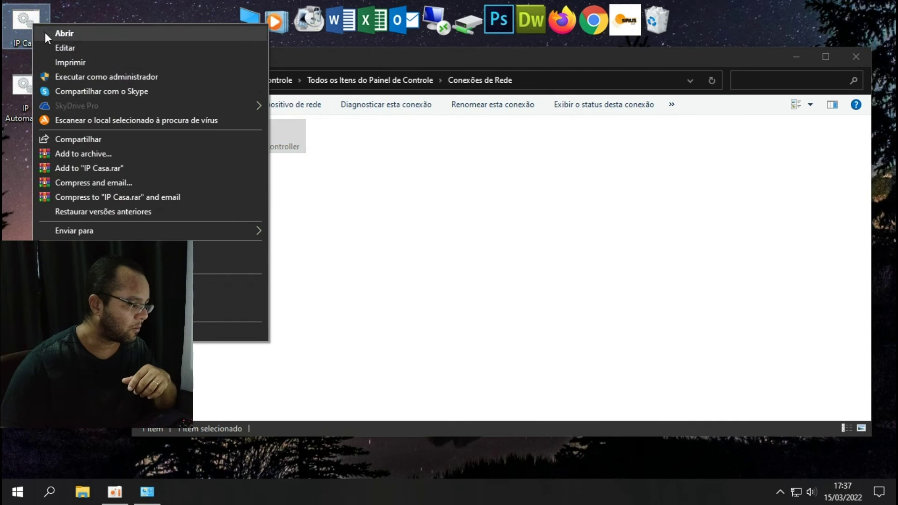
click(68, 78)
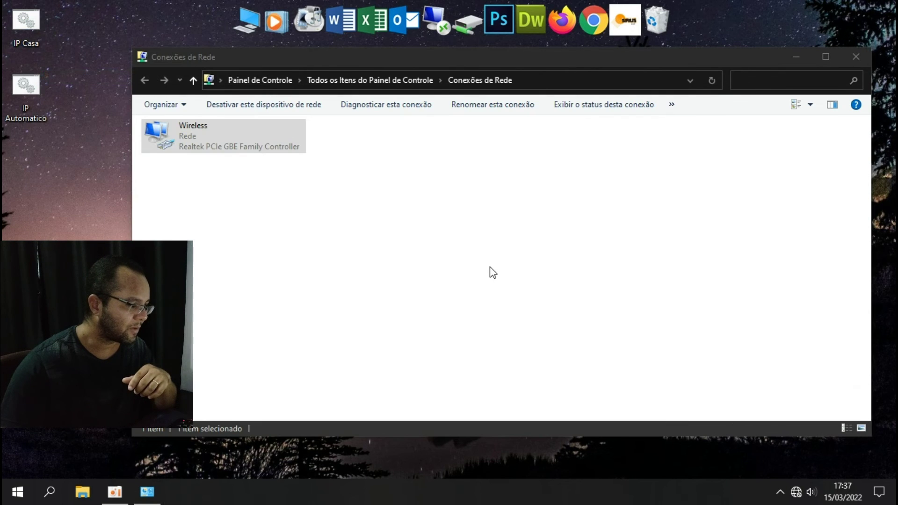
mouse_move(798, 497)
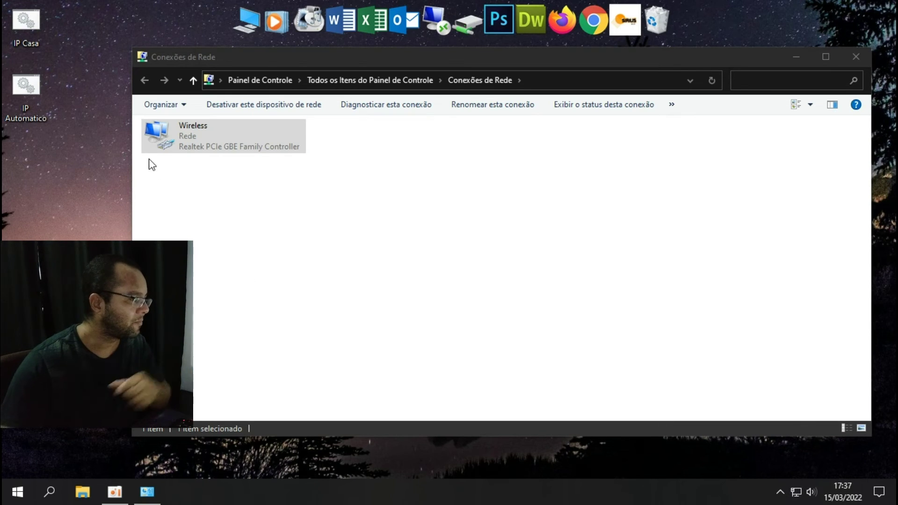
right_click(177, 144)
click(208, 159)
click(380, 238)
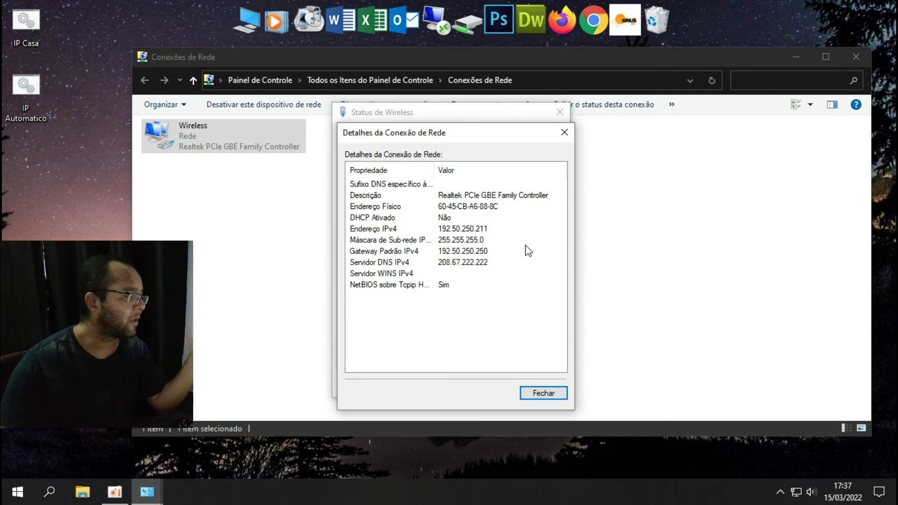
click(550, 394)
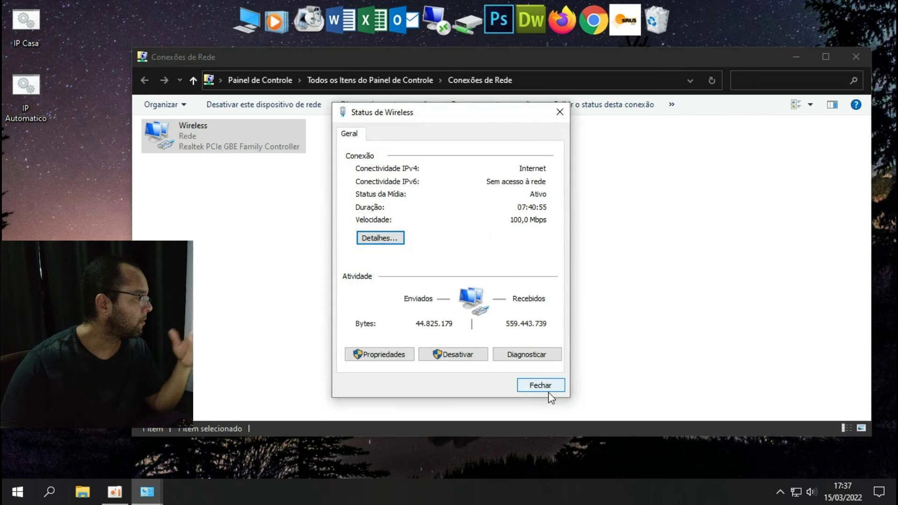
click(551, 388)
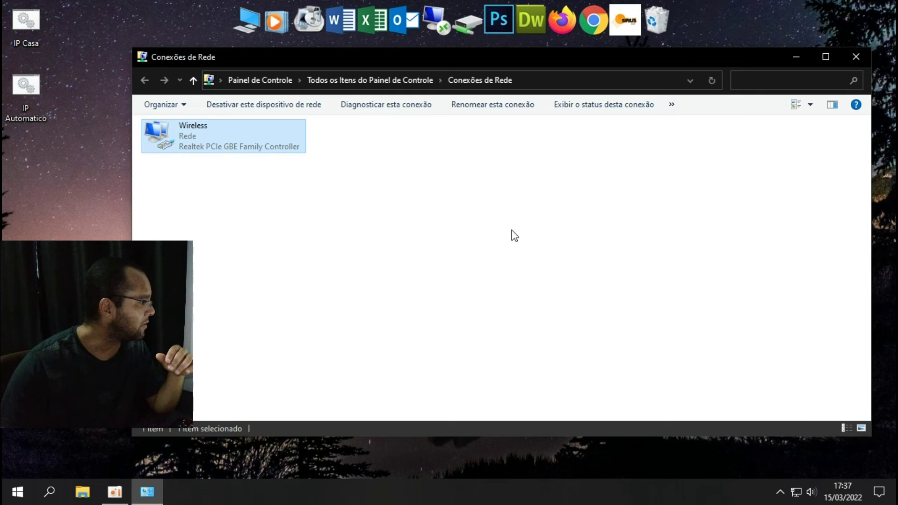
Step: Run the IP Automatico batch file as administrator and check the Wireless connection's details for DHCP addressing
right_click(19, 82)
click(57, 135)
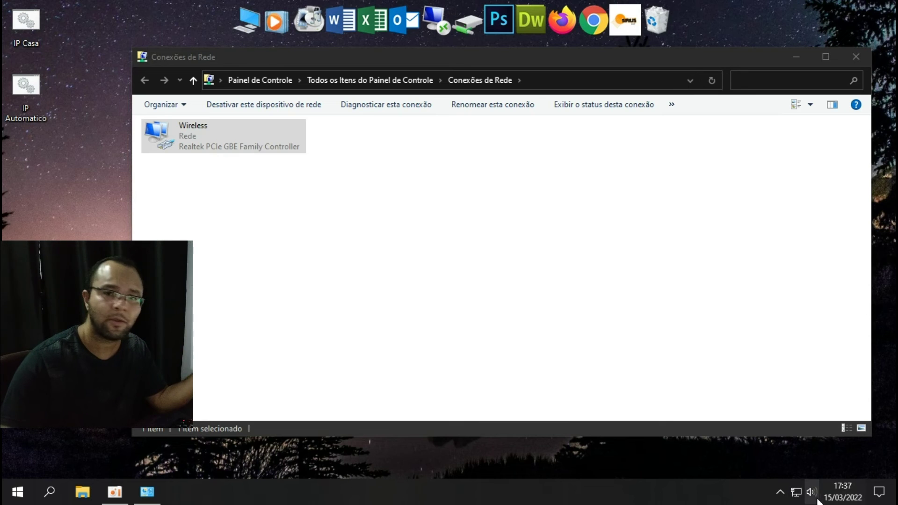
right_click(220, 141)
click(232, 153)
click(379, 238)
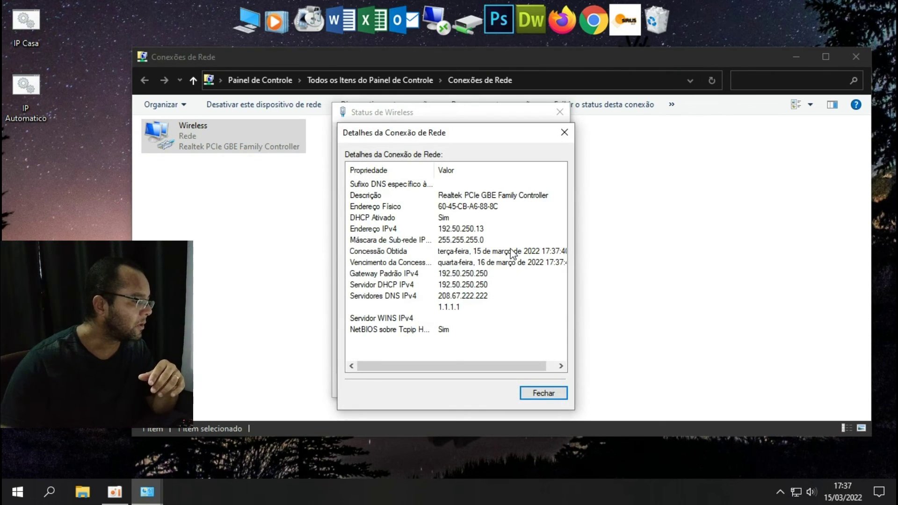
click(545, 394)
click(545, 392)
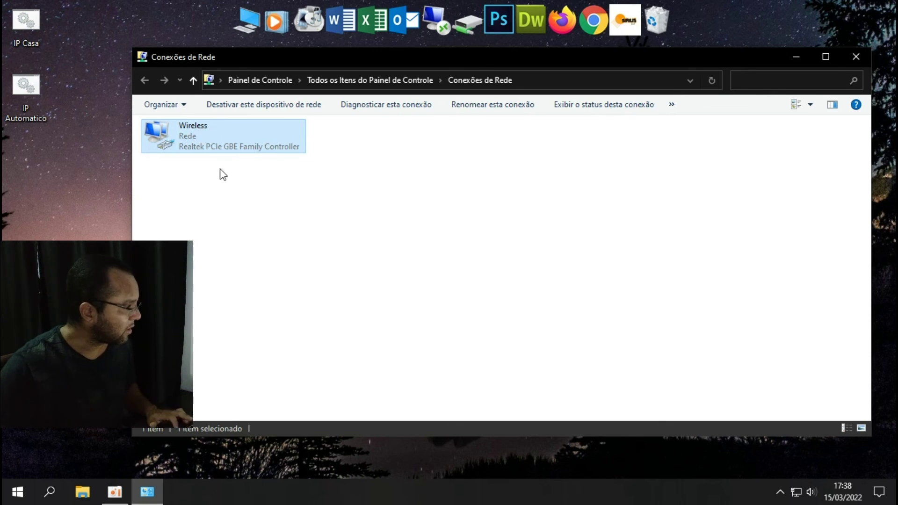
Step: Compare the Wireless connection's name with the quoted interface name in the IP Casa batch file's address command, opening the file for editing
key(F2)
key(End)
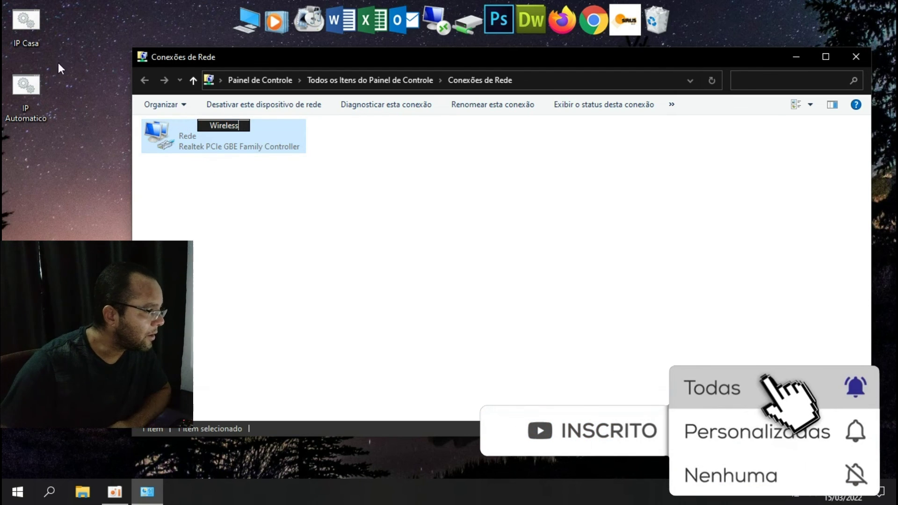
click(39, 27)
right_click(40, 18)
click(57, 38)
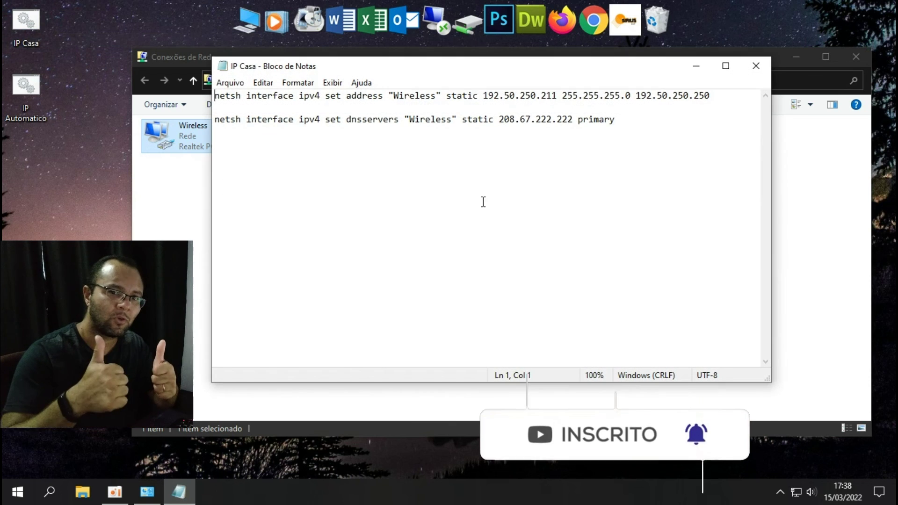
drag(437, 95, 401, 95)
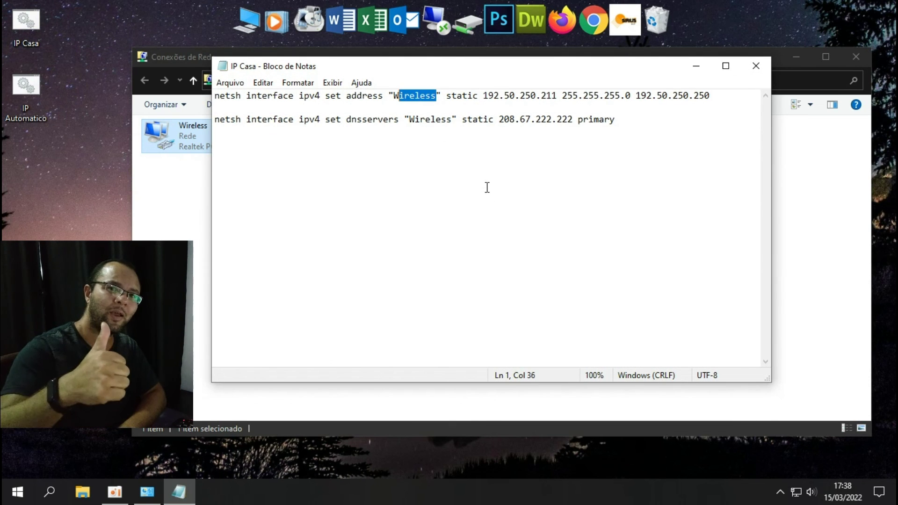